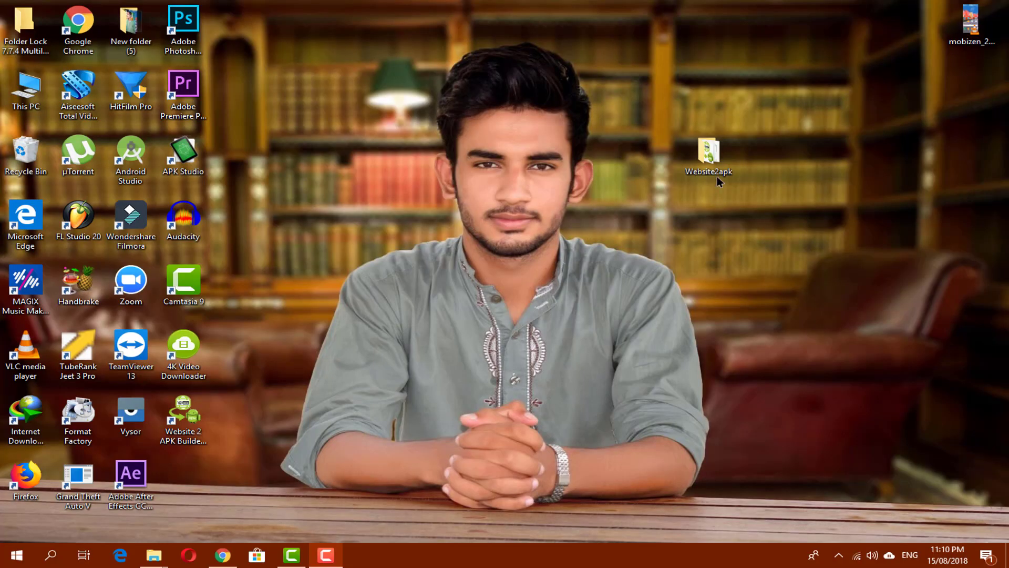
{"action": "left_click_drag", "start_coordinate": [617, 161], "coordinate": [749, 183]}
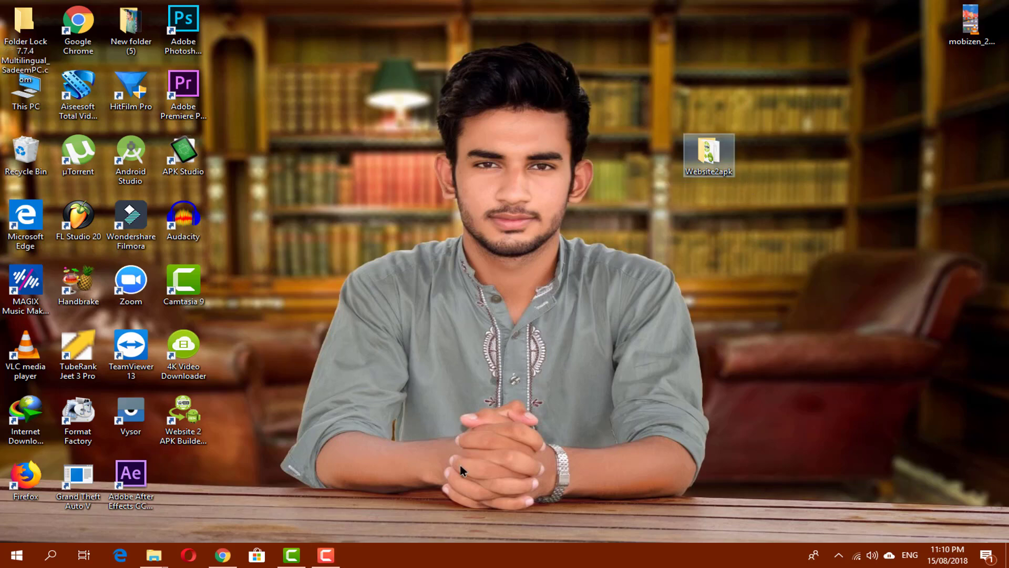
Switch to Chrome, search Google for "java download" and open the Download Free Java Software result from java.com, leaving the browser minimized
{"action": "left_click", "coordinate": [223, 555]}
{"action": "left_click", "coordinate": [230, 26]}
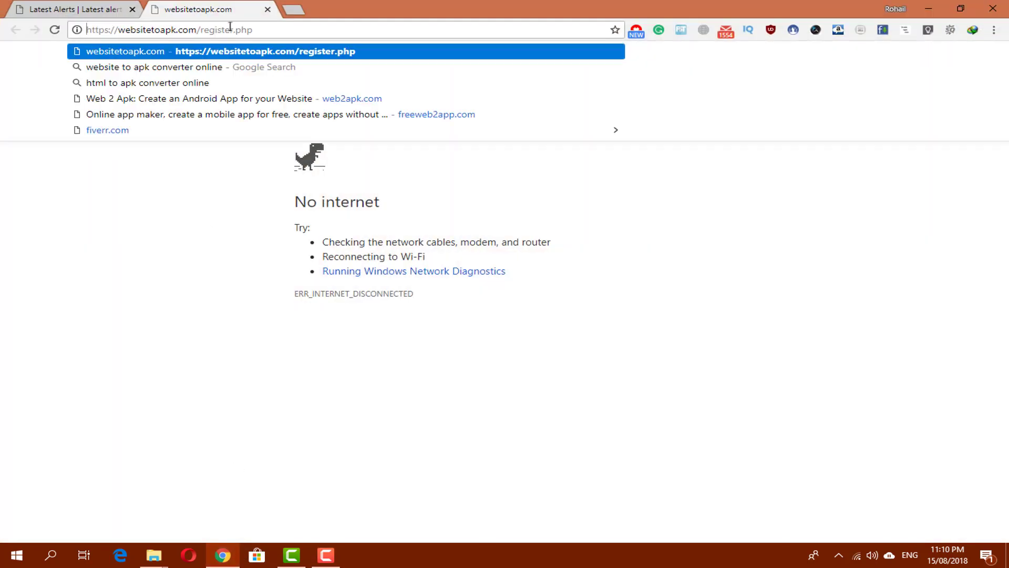
{"action": "key", "text": "ctrl+a"}
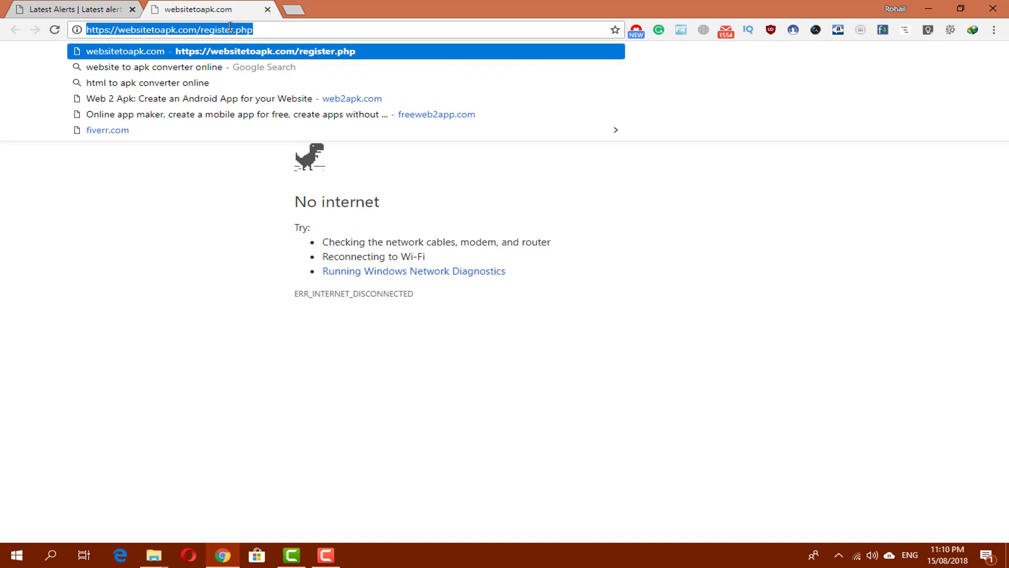
{"action": "type", "text": "java"}
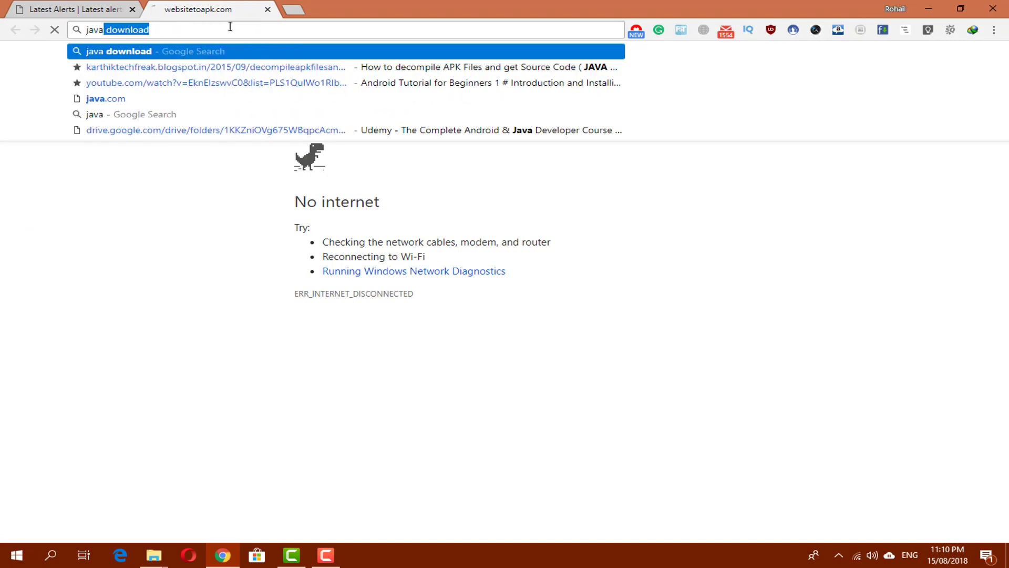
{"action": "key", "text": "Down"}
{"action": "key", "text": "Return"}
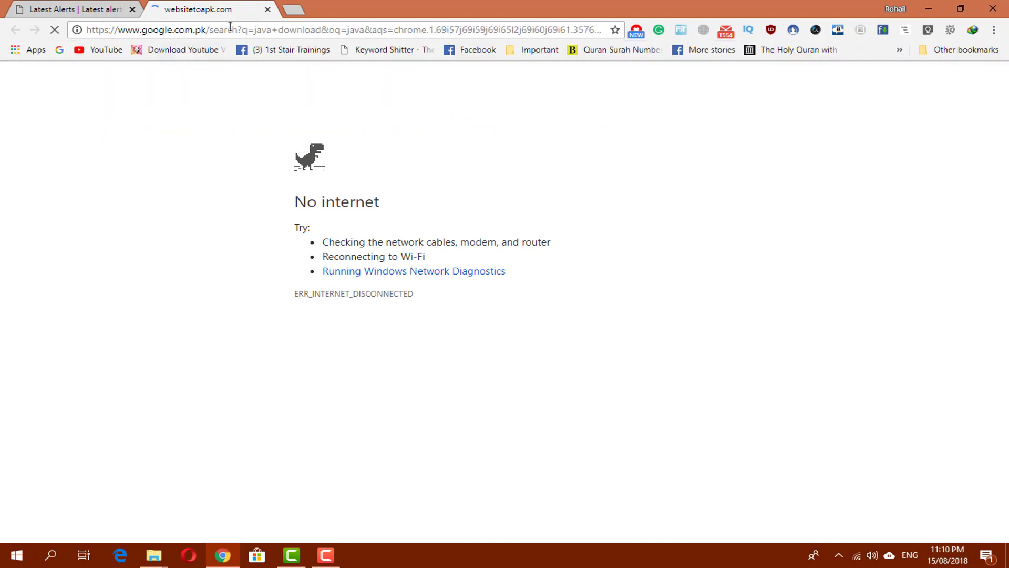
{"action": "left_click", "coordinate": [199, 192]}
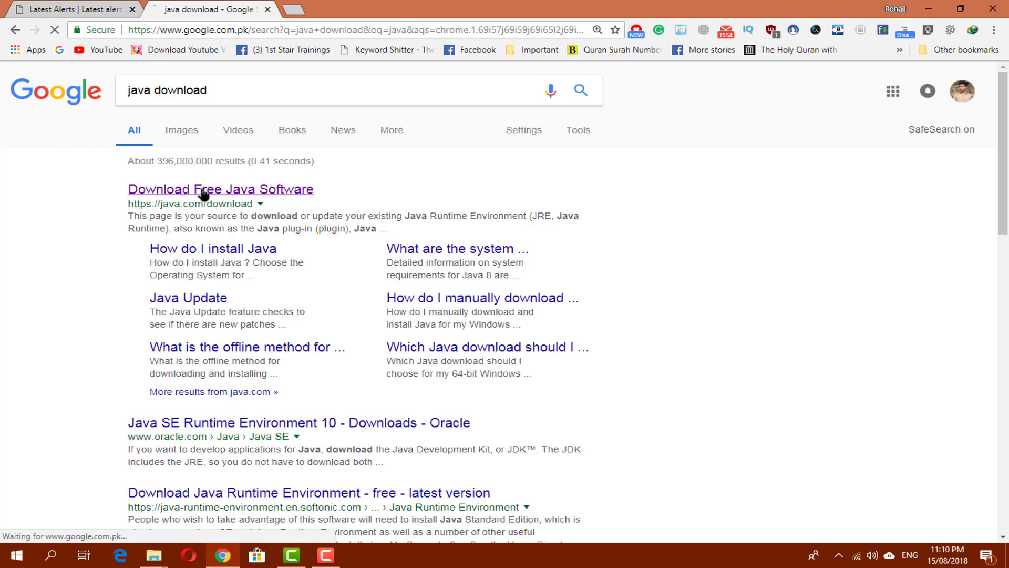
{"action": "left_click", "coordinate": [928, 9]}
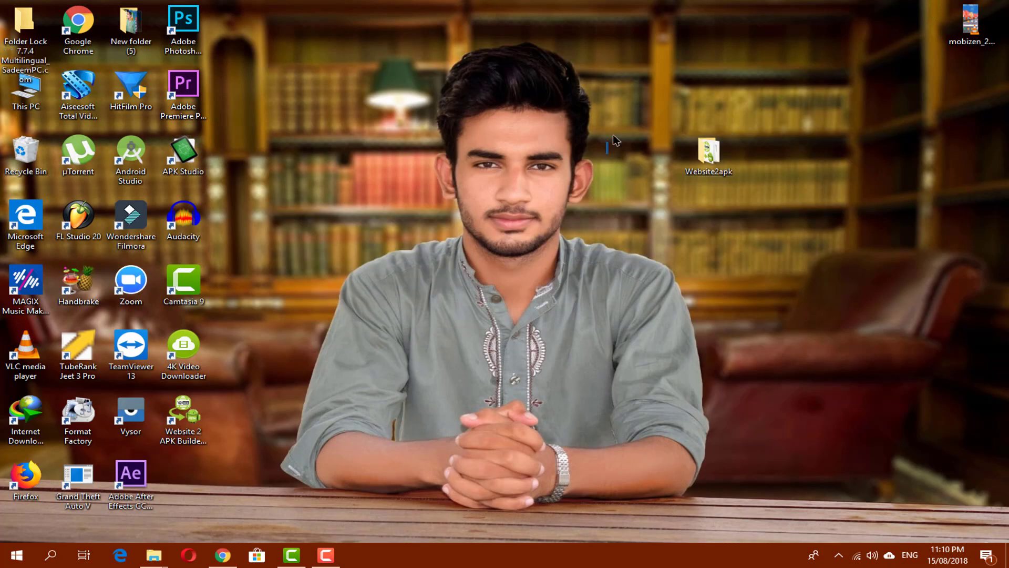
Open the Website2apk folder on the desktop and launch Website.2.APK.Builder.3.0.2.Installer.exe
{"action": "double_click", "coordinate": [709, 157]}
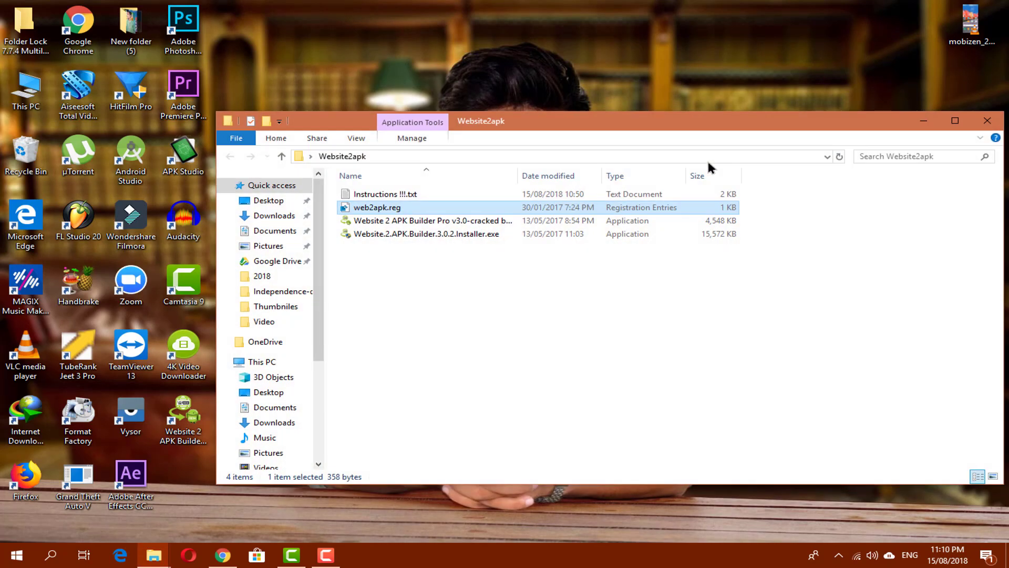
{"action": "left_click", "coordinate": [455, 233]}
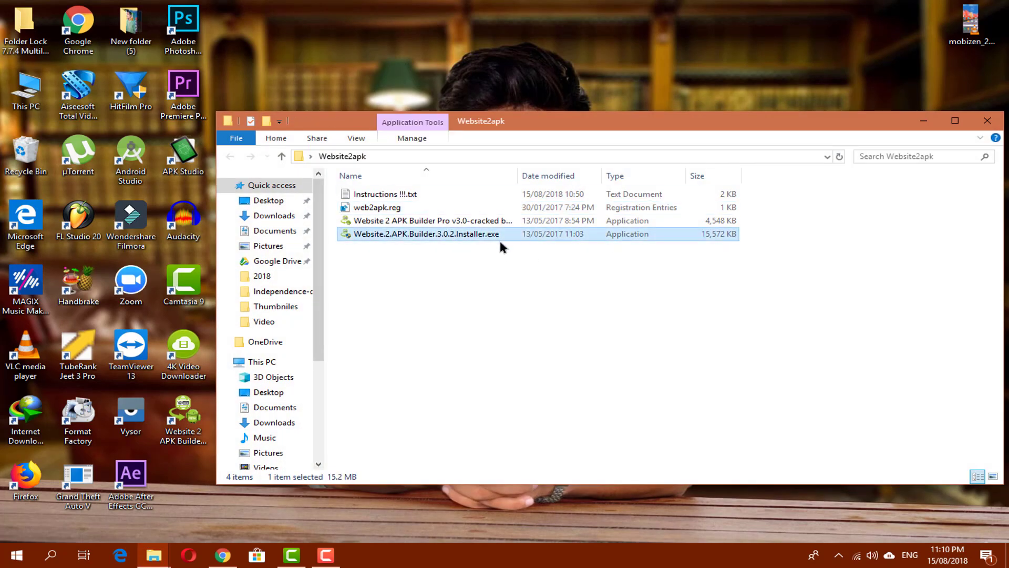
{"action": "left_click", "coordinate": [441, 236]}
{"action": "left_click", "coordinate": [395, 245]}
{"action": "left_click", "coordinate": [396, 237]}
{"action": "left_click", "coordinate": [398, 299]}
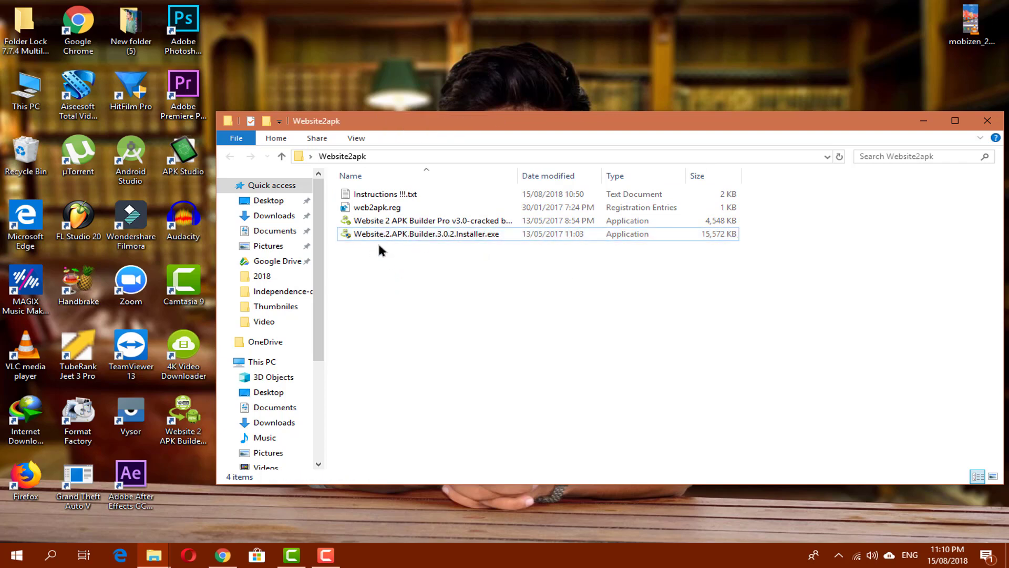
{"action": "left_click", "coordinate": [437, 236]}
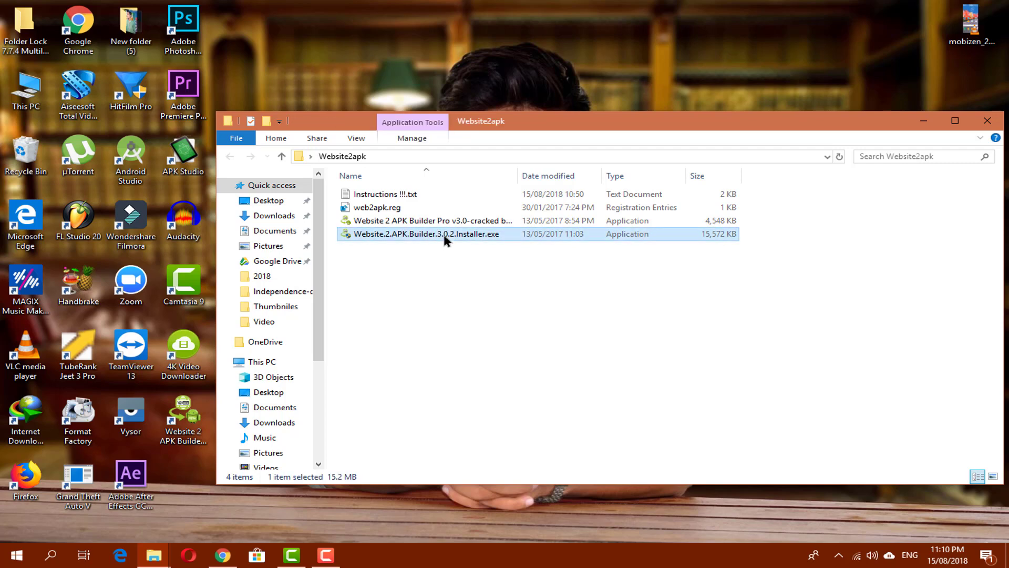
{"action": "double_click", "coordinate": [444, 235]}
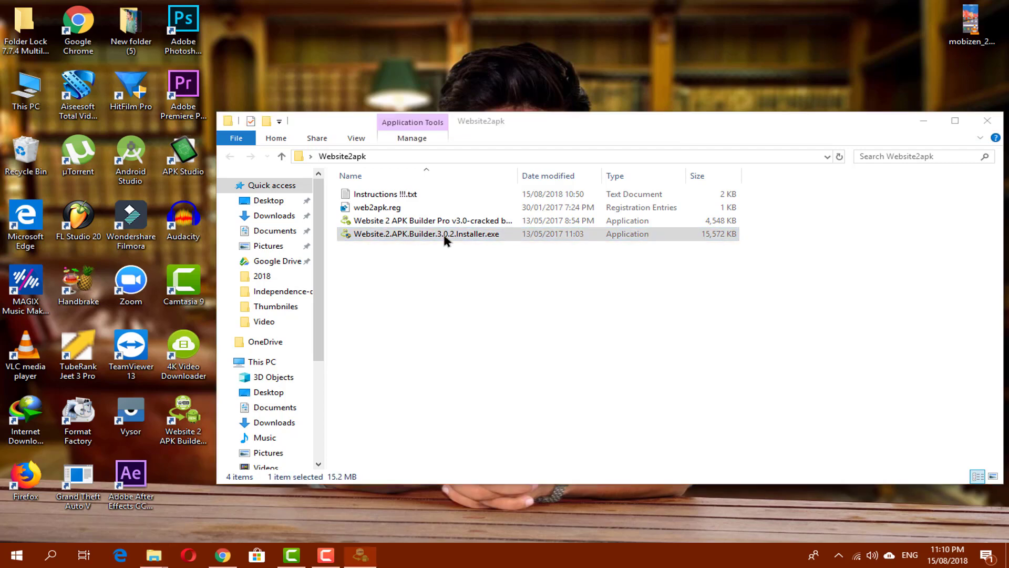
Install Website 2 APK Builder Pro with a desktop shortcut and delete the older v3.0 shortcut from the desktop
{"action": "left_click", "coordinate": [568, 380]}
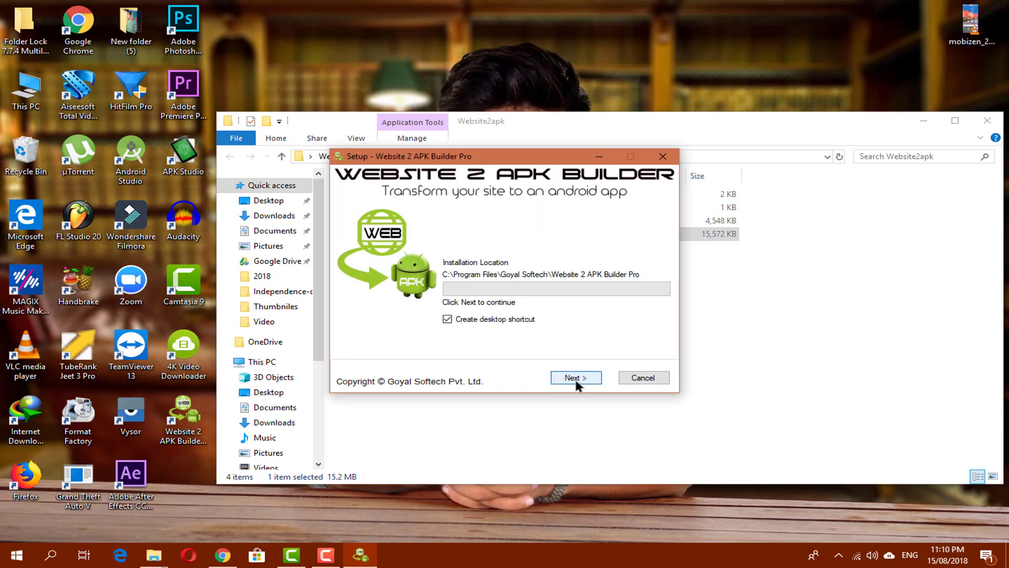
{"action": "left_click", "coordinate": [576, 380]}
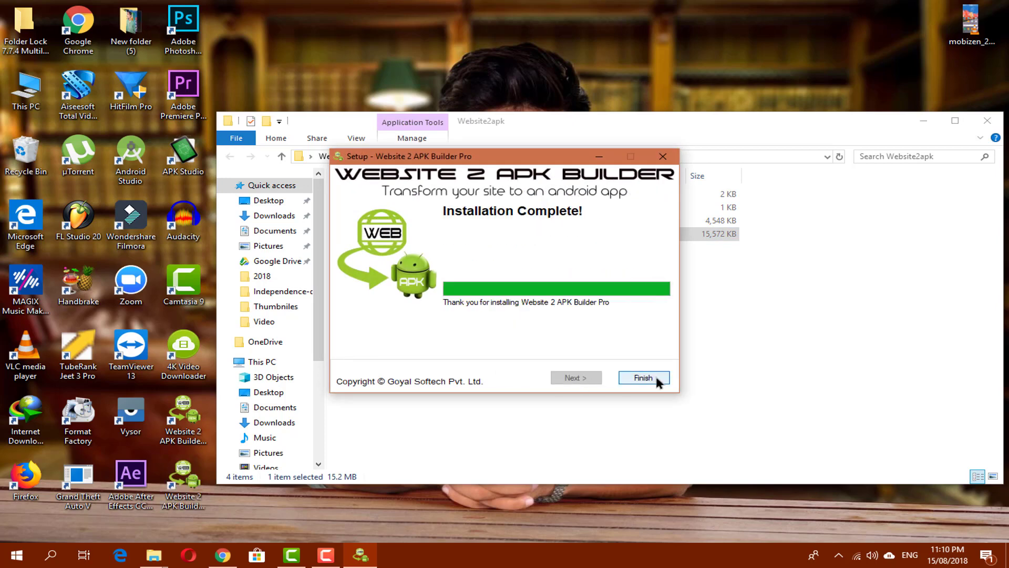
{"action": "left_click", "coordinate": [655, 375]}
{"action": "left_click", "coordinate": [203, 429]}
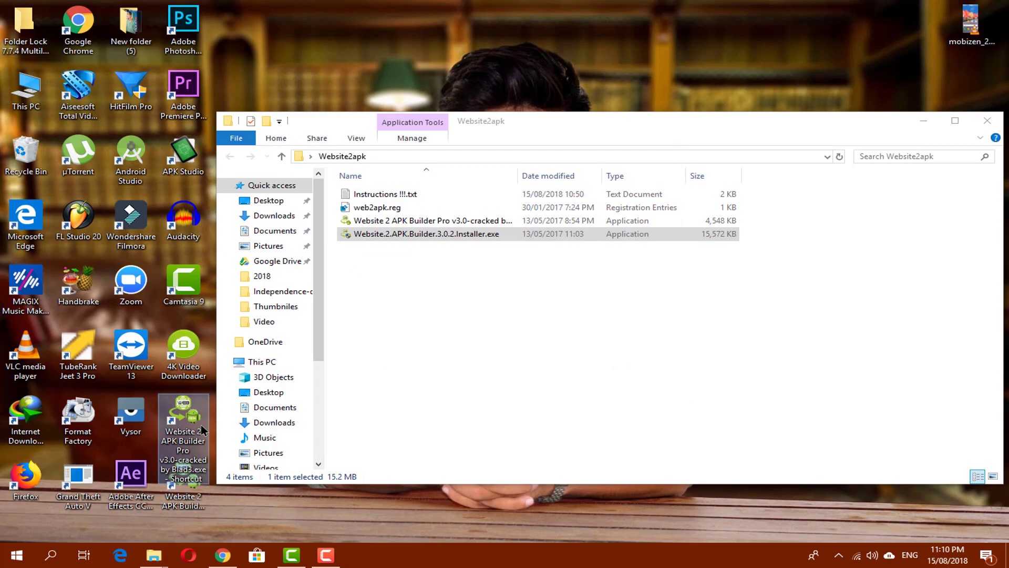
Copy the Website 2 APK Builder Pro v3.0-cracked by Blad3.exe file from the Website2apk folder, widening the Name column to show full names
{"action": "left_click_drag", "start_coordinate": [525, 121], "coordinate": [516, 141]}
{"action": "left_click", "coordinate": [358, 238]}
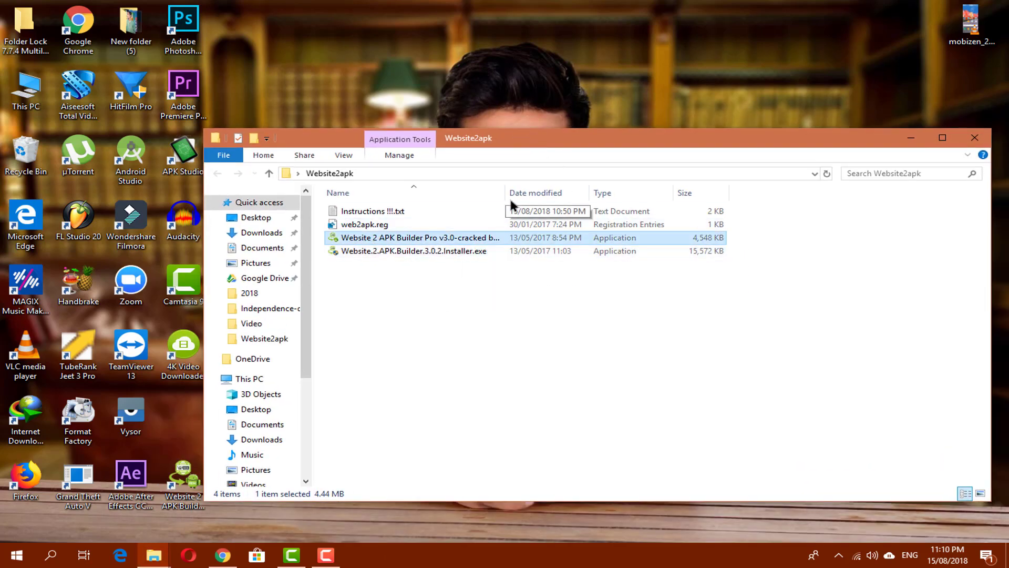
{"action": "left_click_drag", "start_coordinate": [504, 192], "coordinate": [578, 192]}
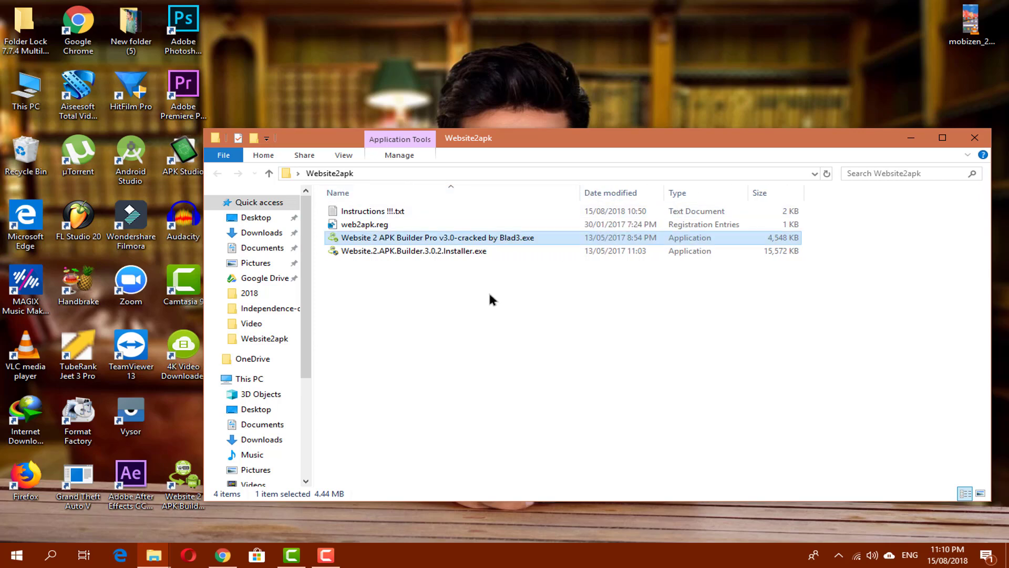
{"action": "right_click", "coordinate": [511, 239]}
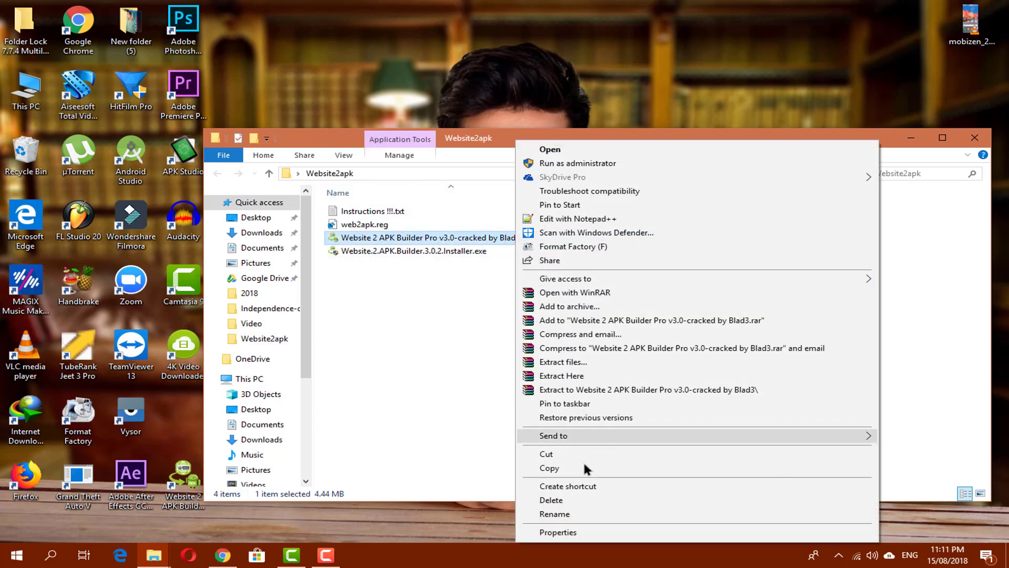
{"action": "left_click", "coordinate": [550, 467]}
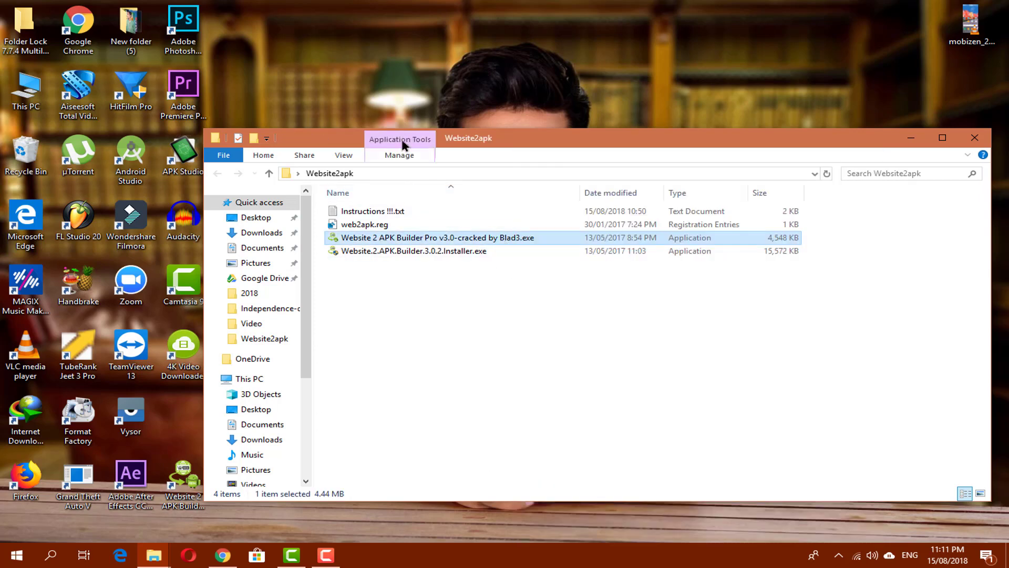
Move the Website2apk window away from the desktop icons and open the file location of the Website 2 APK Builder Pro shortcut
{"action": "left_click_drag", "start_coordinate": [401, 138], "coordinate": [650, 165]}
{"action": "left_click_drag", "start_coordinate": [190, 489], "coordinate": [199, 431]}
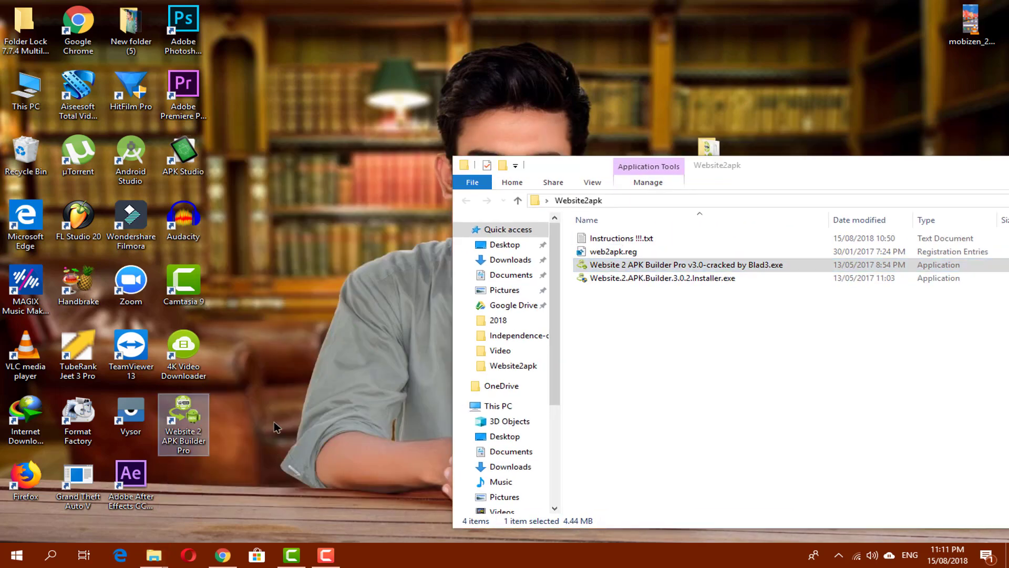
{"action": "right_click", "coordinate": [199, 431]}
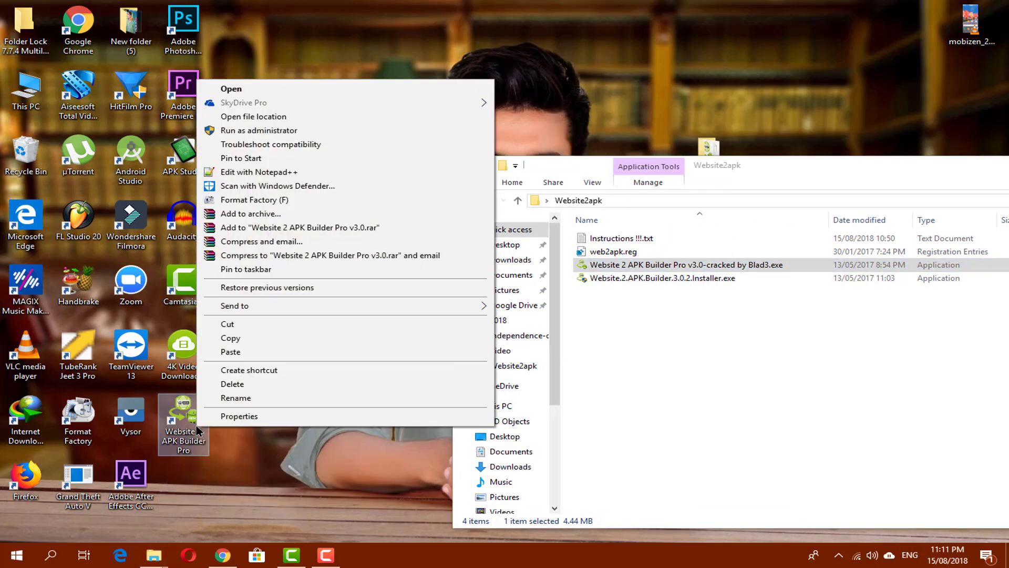
{"action": "left_click", "coordinate": [337, 113]}
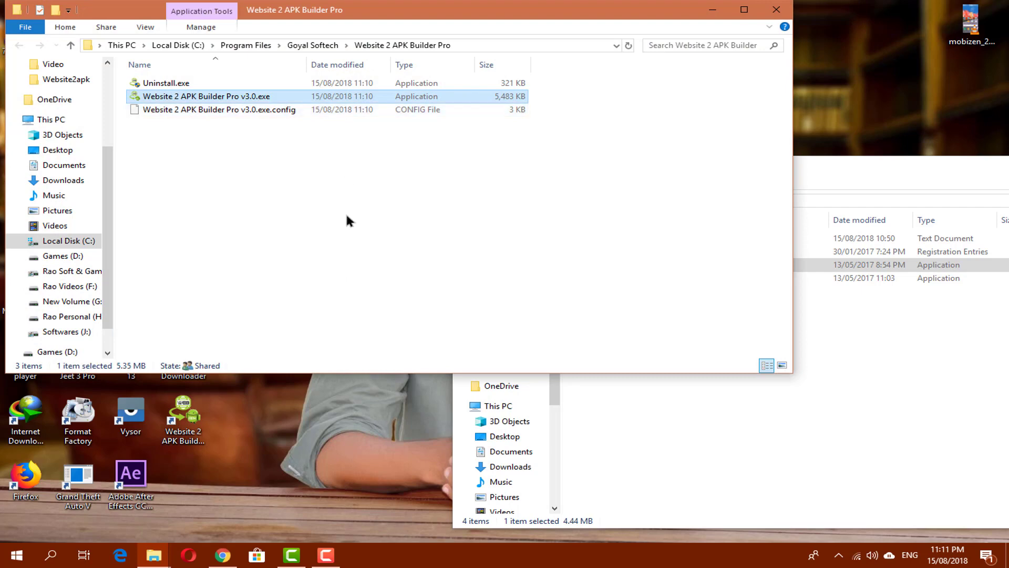
Paste the copied executable into the Website 2 APK Builder Pro installation folder, granting administrator permission
{"action": "left_click", "coordinate": [347, 221]}
{"action": "right_click", "coordinate": [303, 213]}
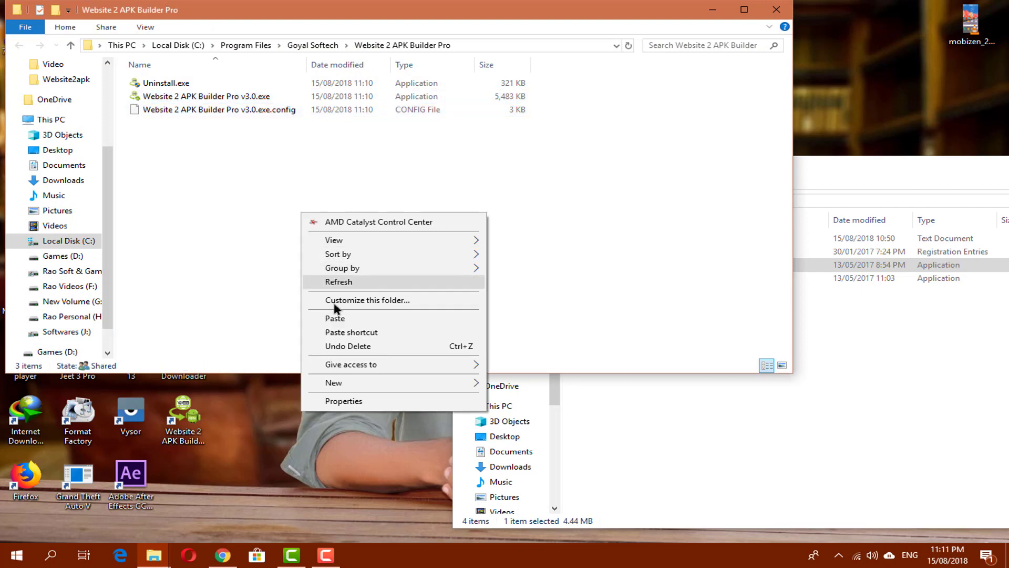
{"action": "left_click", "coordinate": [333, 319]}
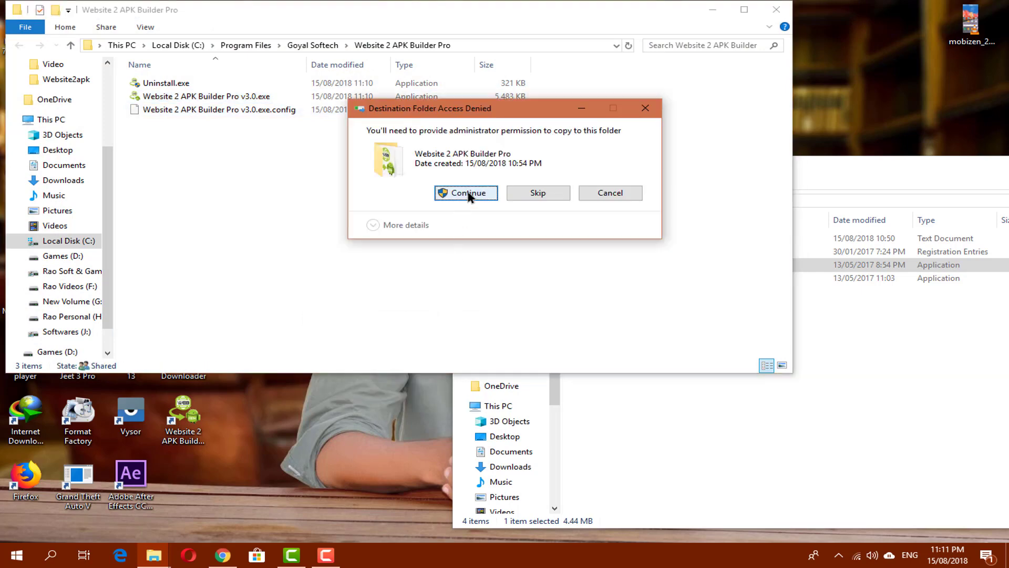
{"action": "left_click", "coordinate": [462, 193]}
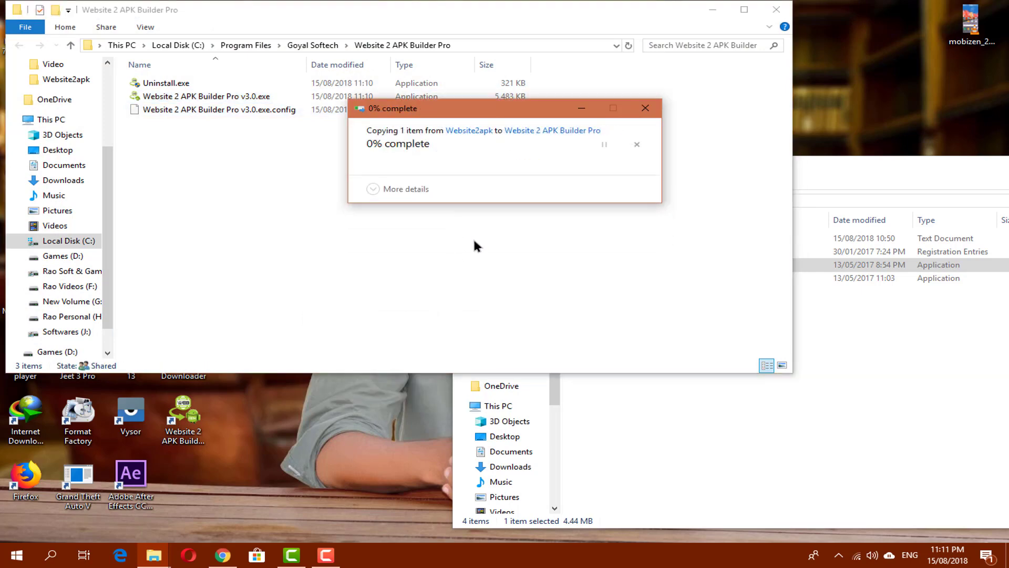
Add the entries of web2apk.reg from the Website2apk folder to the Windows registry
{"action": "left_click", "coordinate": [792, 408]}
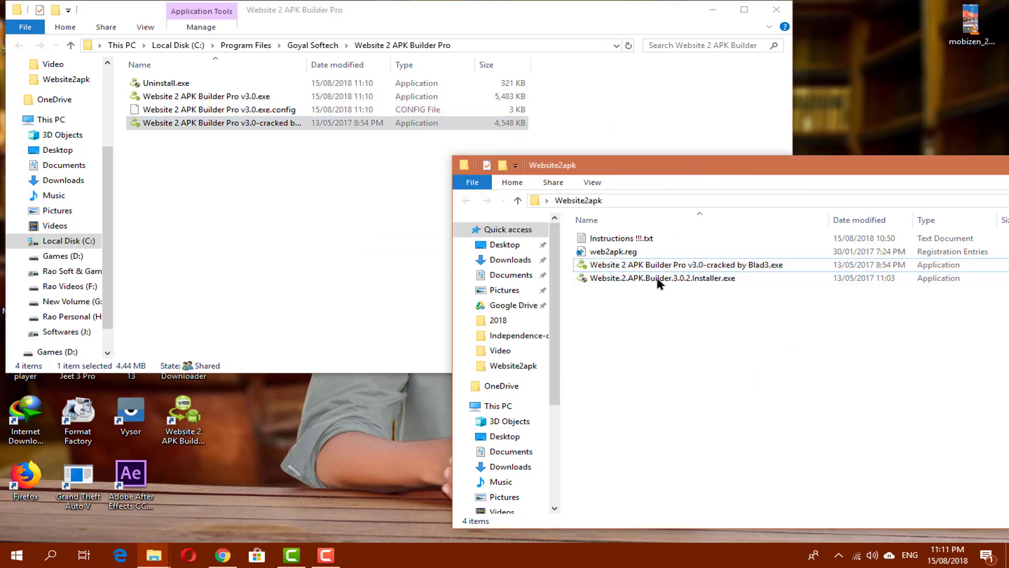
{"action": "left_click_drag", "start_coordinate": [694, 165], "coordinate": [520, 136]}
{"action": "left_click", "coordinate": [425, 232]}
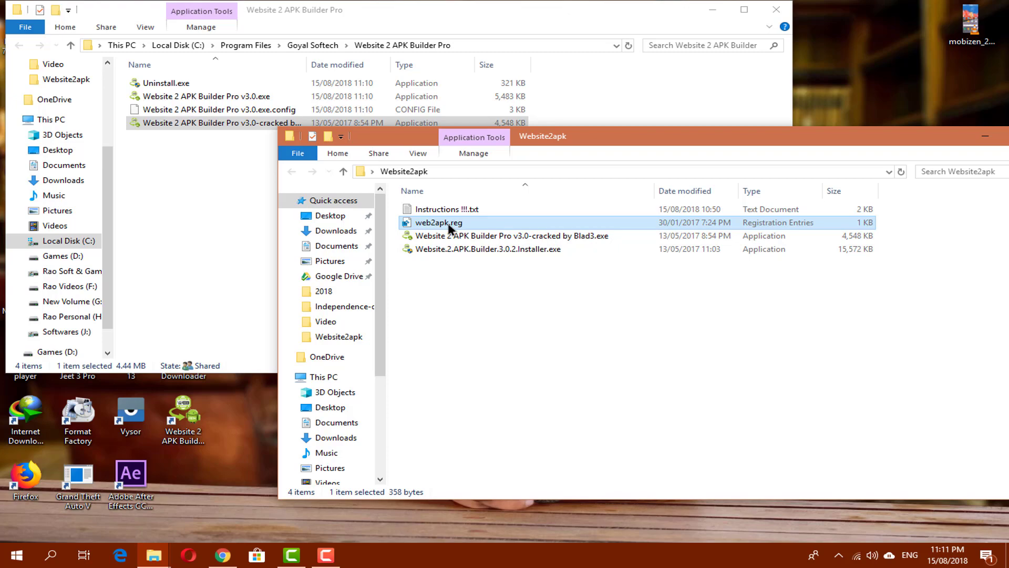
{"action": "double_click", "coordinate": [450, 228]}
{"action": "left_click", "coordinate": [608, 290]}
{"action": "left_click", "coordinate": [661, 277]}
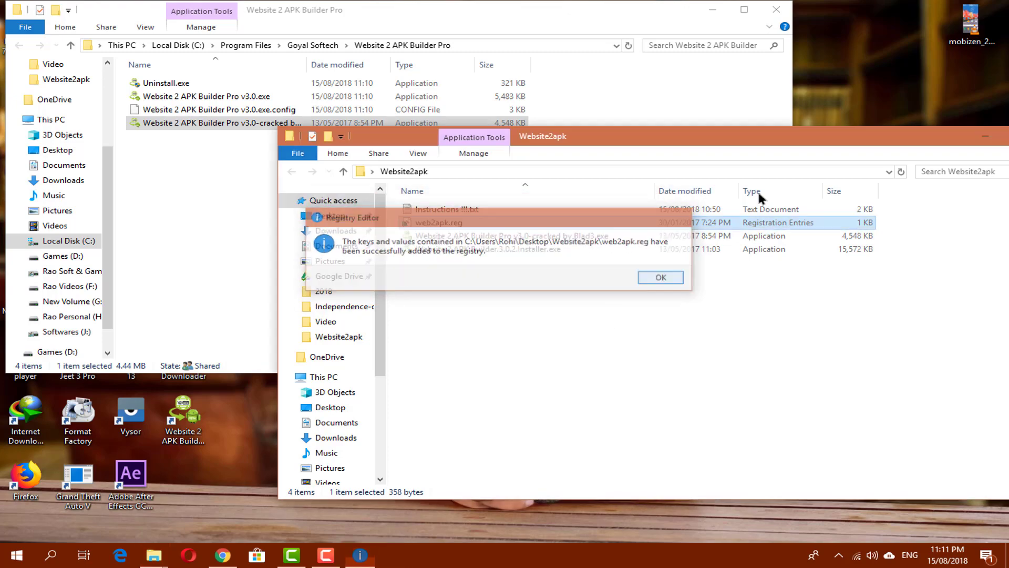
Close the Website2apk and Website 2 APK Builder Pro folder windows
{"action": "left_click_drag", "start_coordinate": [740, 142], "coordinate": [467, 165]}
{"action": "left_click", "coordinate": [780, 159]}
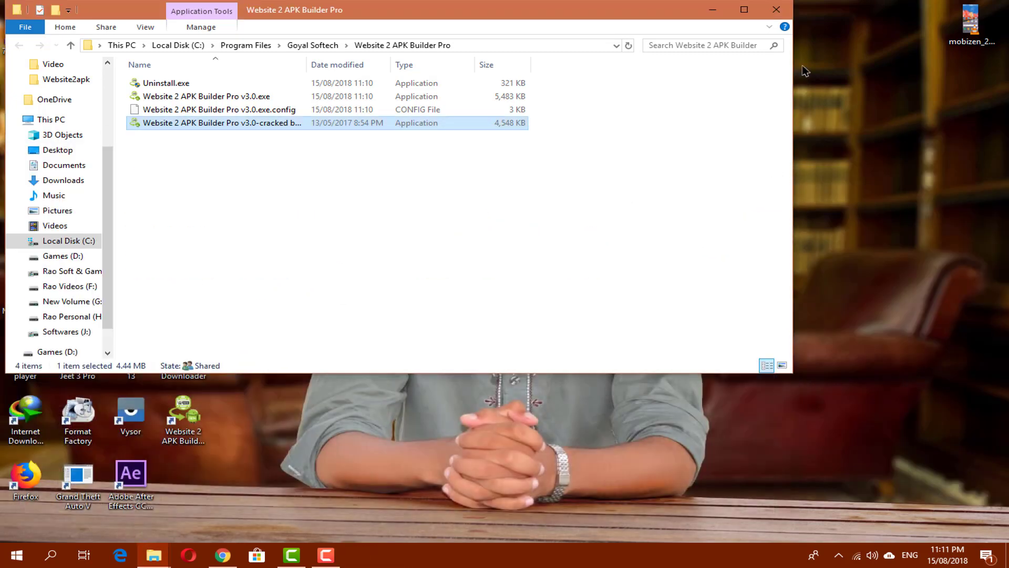
{"action": "left_click", "coordinate": [776, 10]}
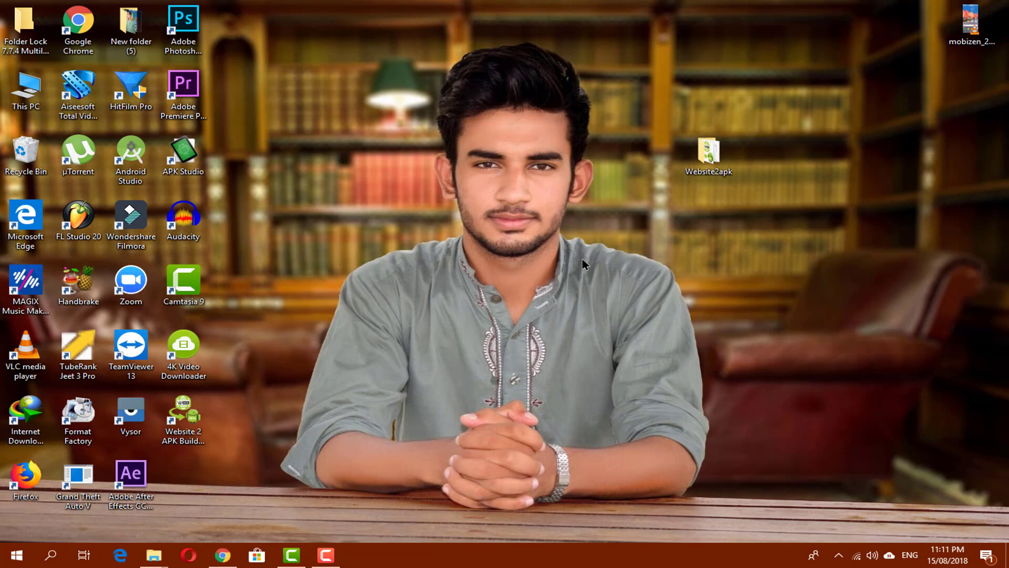
Disconnect the computer from the TP-LINK_5750_2 Wi-Fi network
{"action": "left_click", "coordinate": [857, 555]}
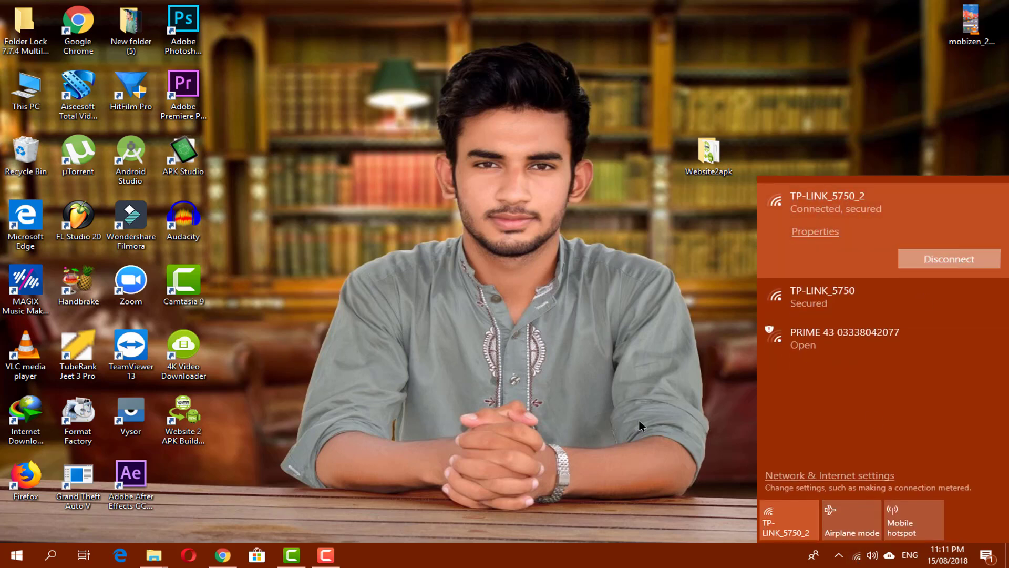
{"action": "left_click", "coordinate": [390, 406]}
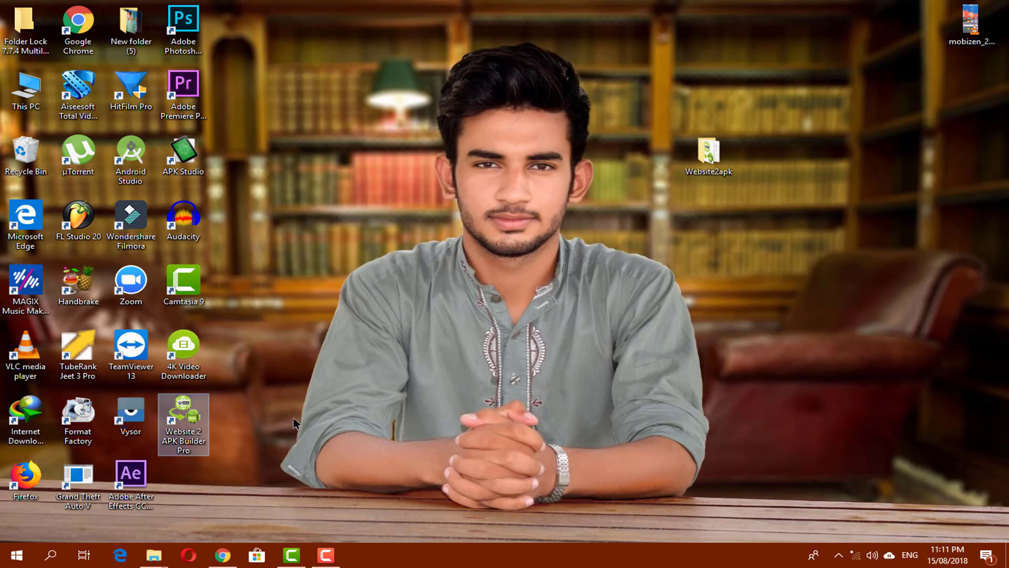
Launch Website 2 APK Builder Pro from its desktop shortcut to check its registration status, and close it again
{"action": "double_click", "coordinate": [199, 431]}
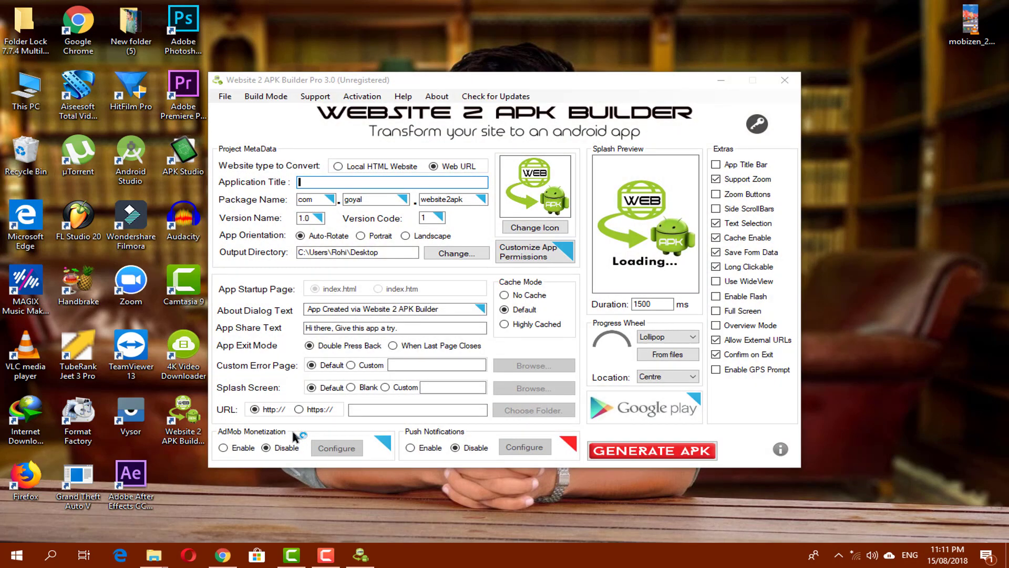
{"action": "left_click", "coordinate": [793, 86]}
{"action": "left_click", "coordinate": [789, 83]}
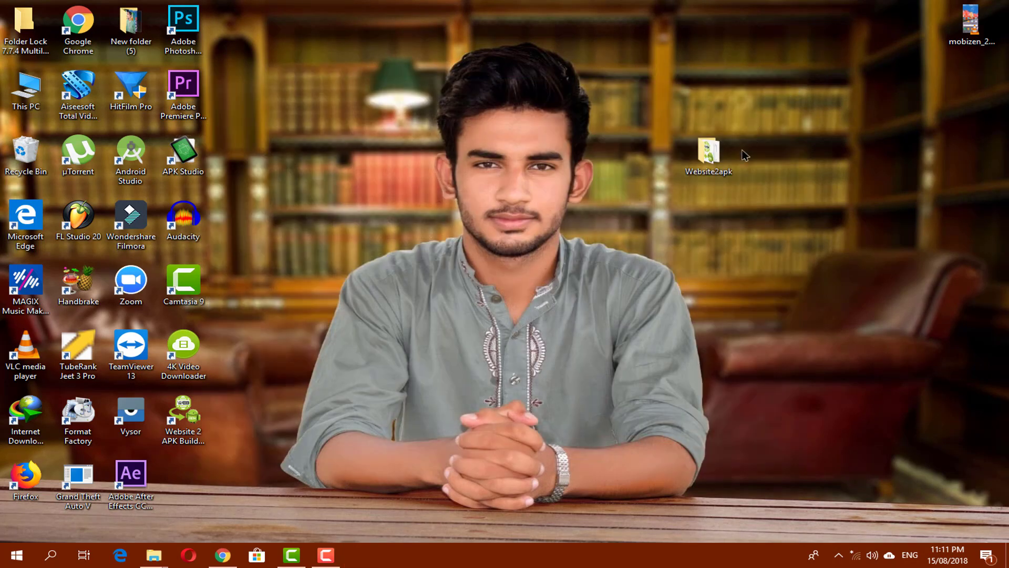
Add the entries of web2apk.reg to the Windows registry again and close the Website2apk folder
{"action": "double_click", "coordinate": [707, 150]}
{"action": "left_click", "coordinate": [323, 243]}
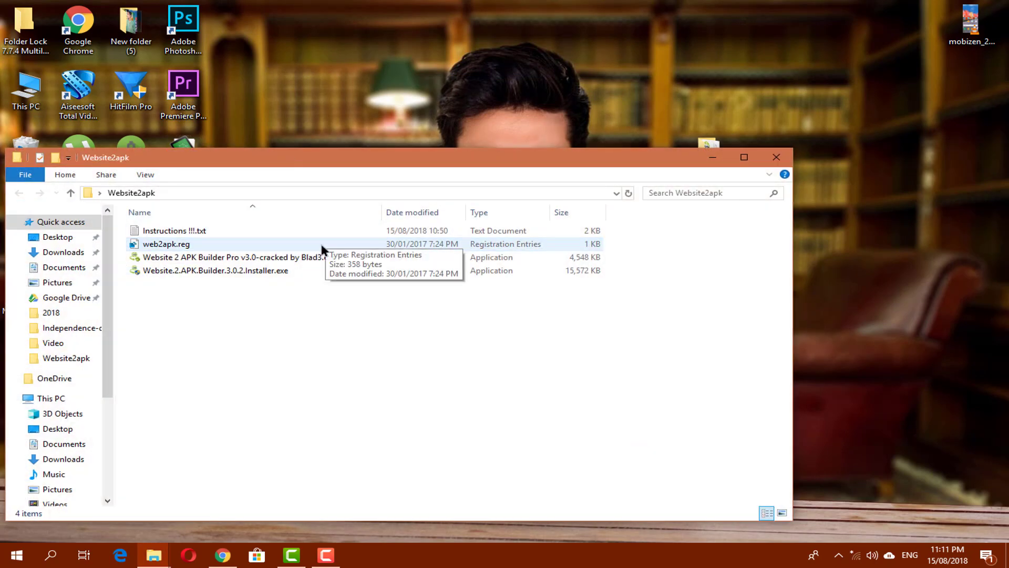
{"action": "key", "text": "Return"}
{"action": "left_click", "coordinate": [610, 292]}
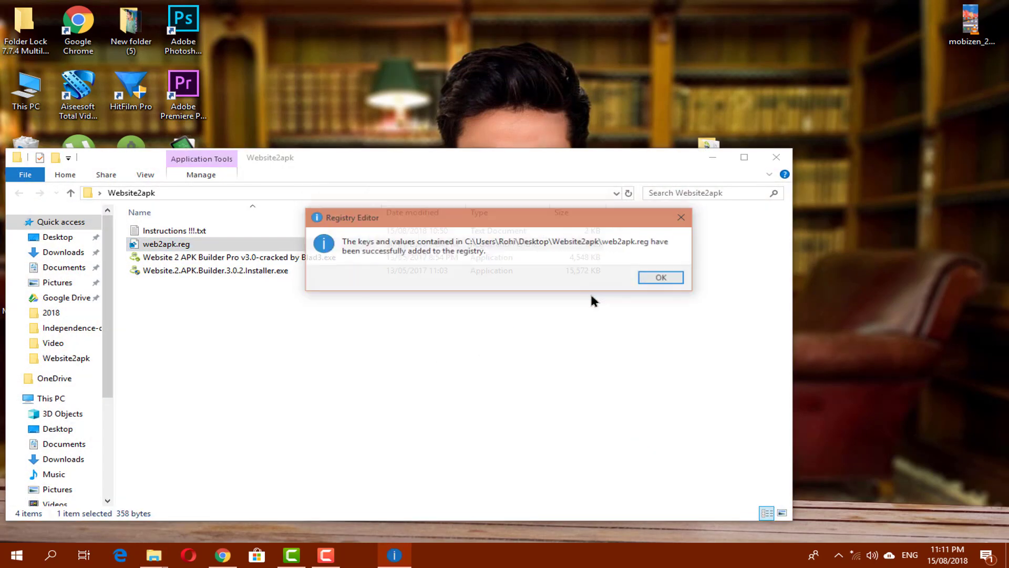
{"action": "left_click", "coordinate": [662, 279]}
{"action": "left_click", "coordinate": [776, 156]}
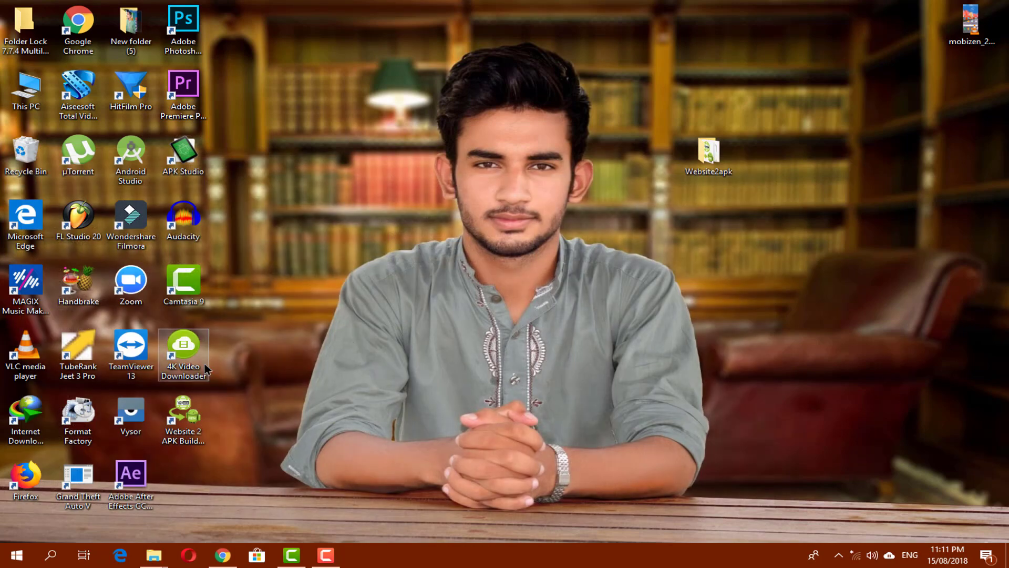
Open the install folder of the Website 2 APK Builder Pro desktop shortcut and delete that shortcut from the desktop
{"action": "right_click", "coordinate": [191, 420]}
{"action": "left_click", "coordinate": [263, 113]}
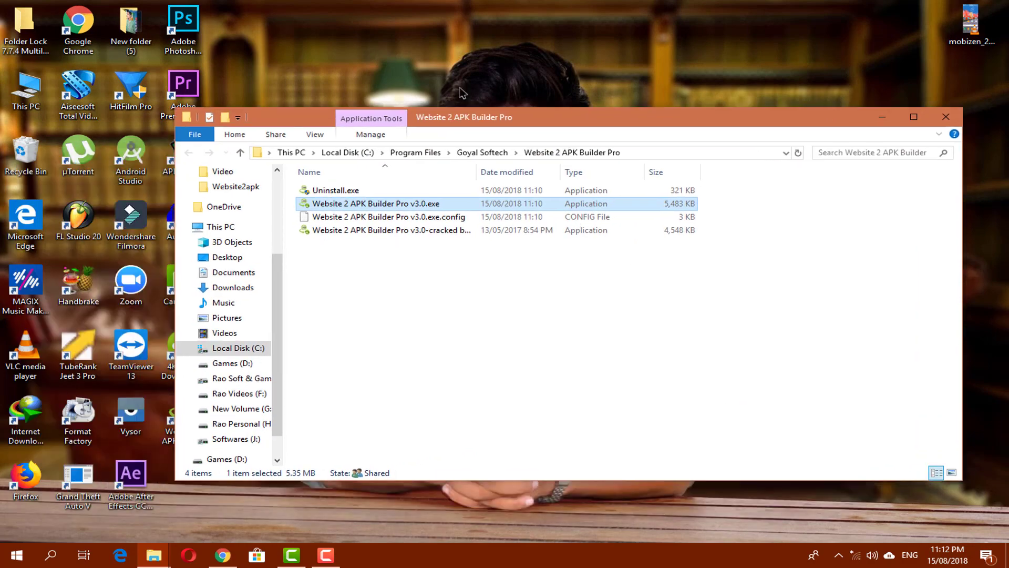
{"action": "left_click_drag", "start_coordinate": [408, 121], "coordinate": [462, 87]}
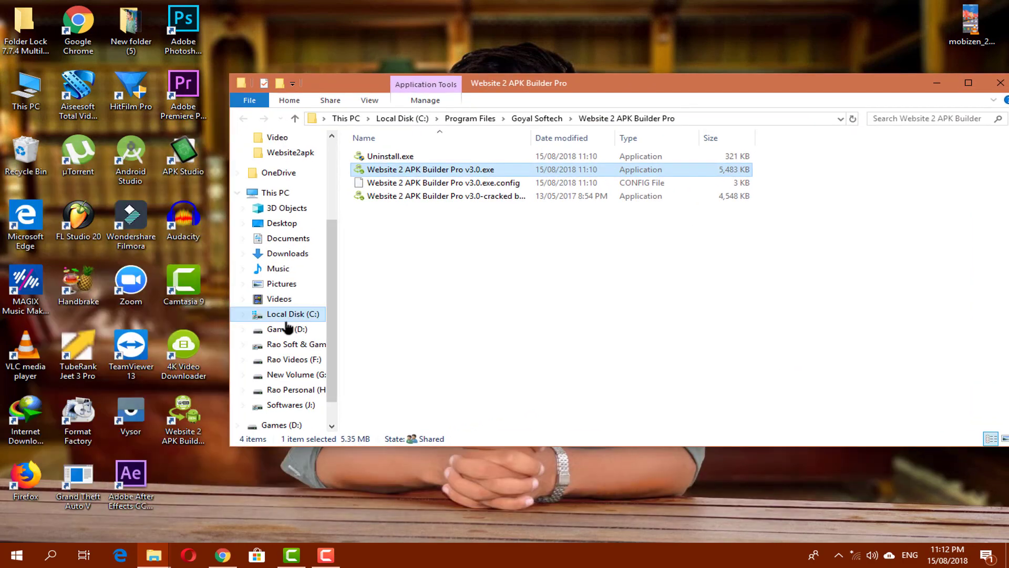
{"action": "left_click", "coordinate": [180, 427]}
{"action": "key", "text": "Delete"}
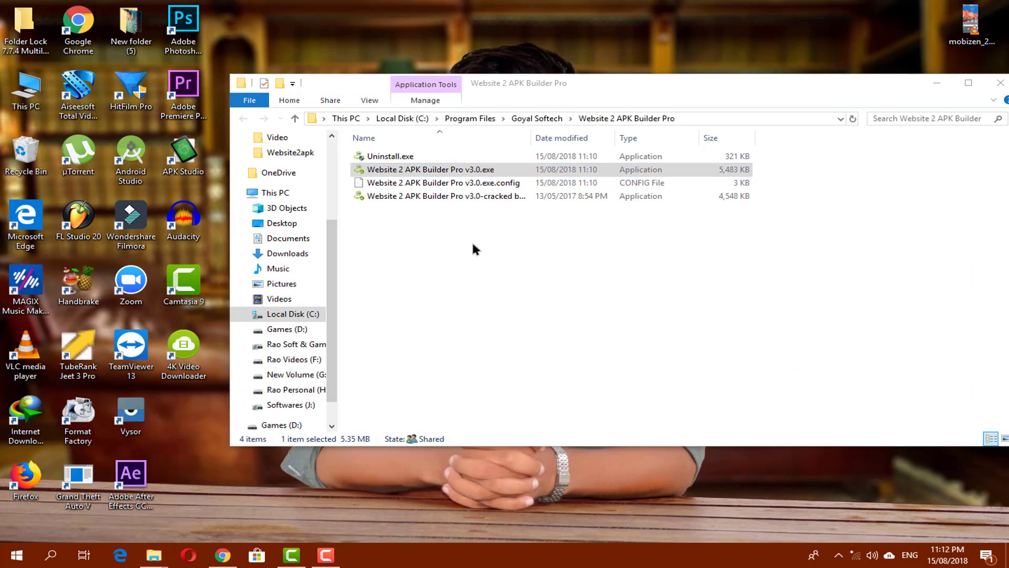
Create a desktop shortcut to the "Website 2 APK Builder Pro v3.0-cracked by Blad3" executable and launch the program from it
{"action": "left_click", "coordinate": [525, 193]}
{"action": "right_click", "coordinate": [480, 200]}
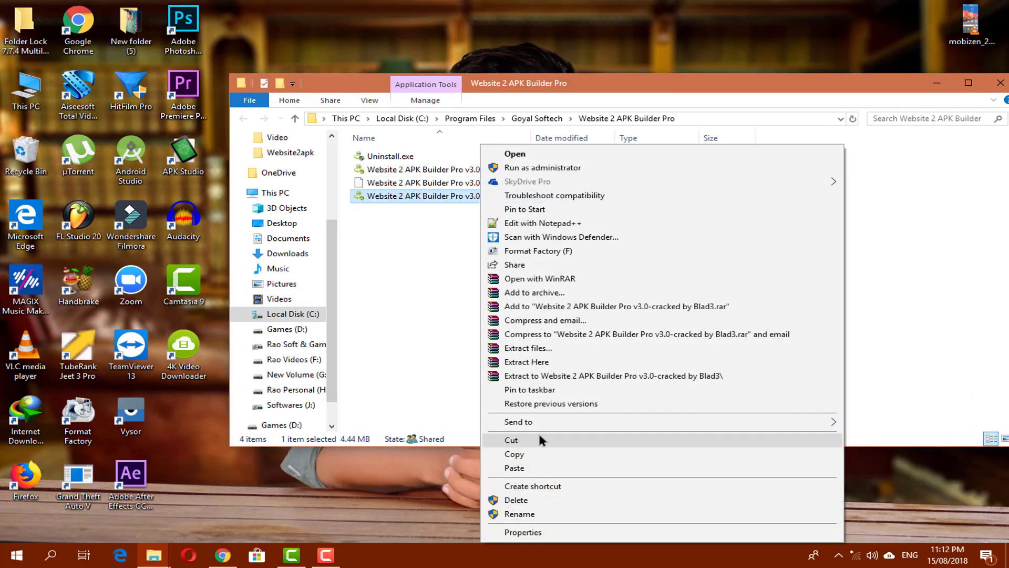
{"action": "mouse_move", "coordinate": [532, 421]}
{"action": "left_click", "coordinate": [376, 451]}
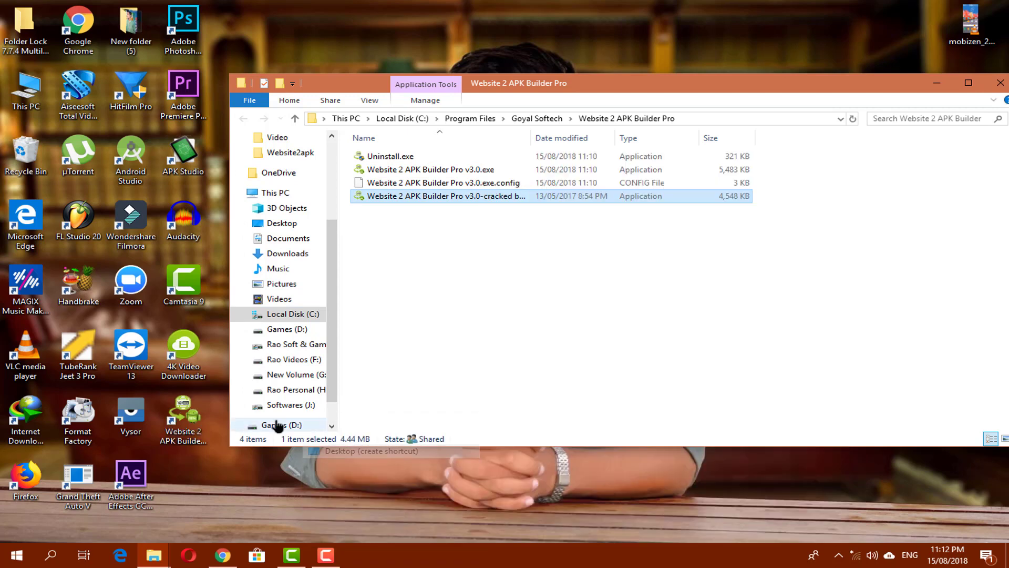
{"action": "left_click", "coordinate": [1000, 82]}
{"action": "double_click", "coordinate": [184, 415]}
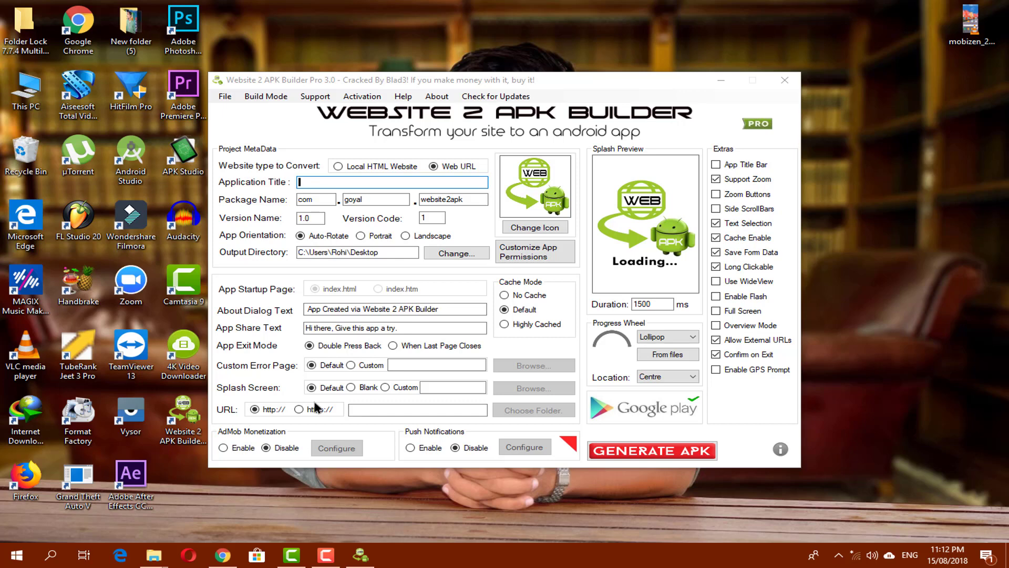
{"action": "left_click", "coordinate": [411, 80]}
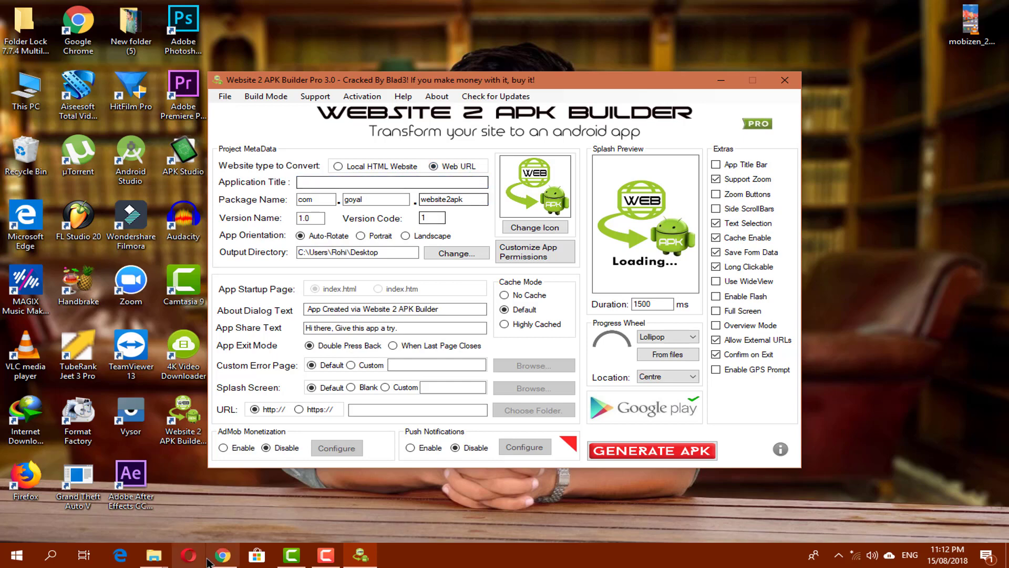
{"action": "left_click", "coordinate": [222, 556]}
{"action": "left_click", "coordinate": [74, 9]}
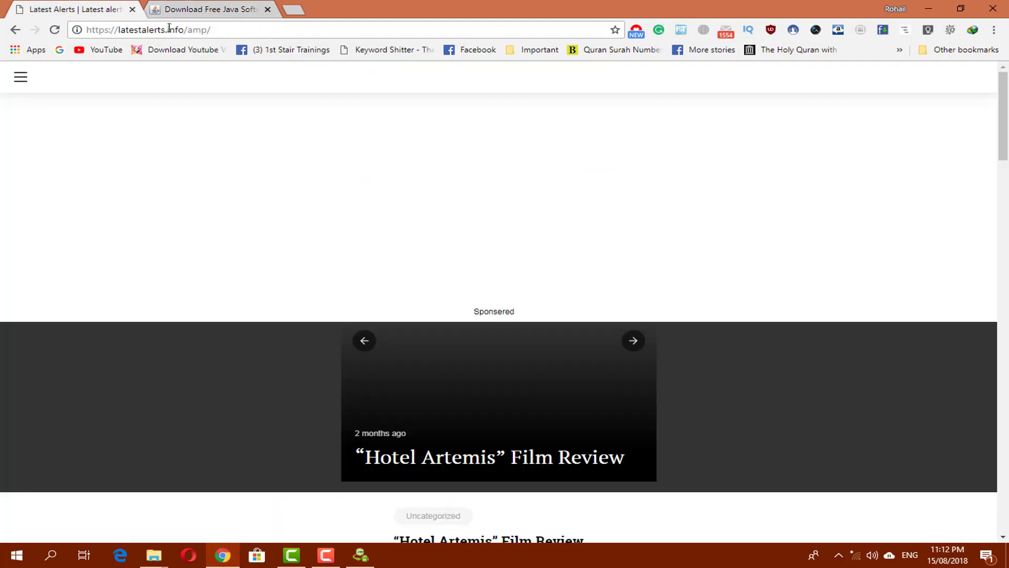
{"action": "left_click", "coordinate": [168, 29]}
{"action": "right_click", "coordinate": [168, 29]}
{"action": "left_click", "coordinate": [208, 97]}
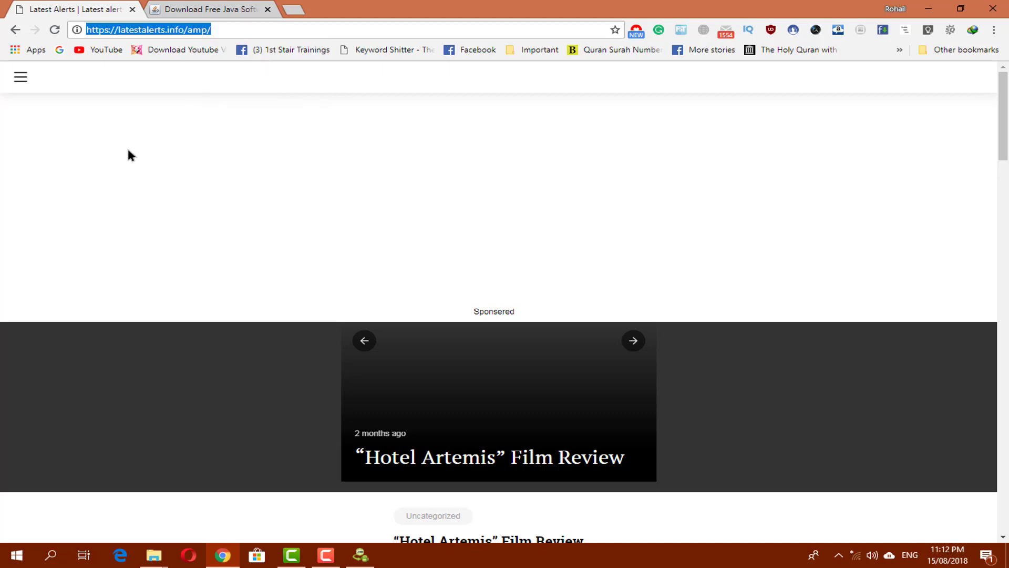
{"action": "left_click", "coordinate": [929, 8]}
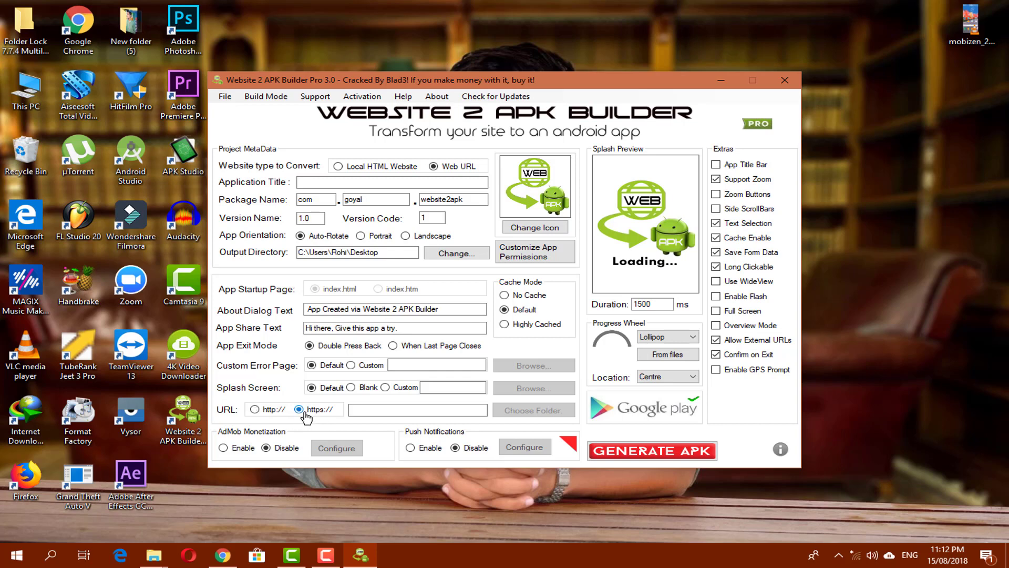
{"action": "right_click", "coordinate": [375, 410]}
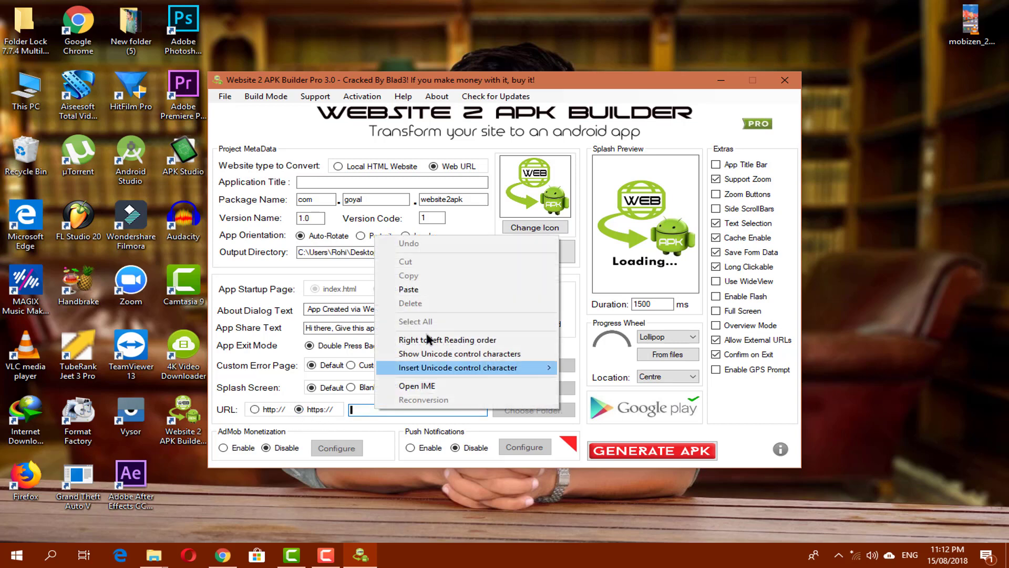
{"action": "left_click", "coordinate": [425, 290]}
{"action": "left_click_drag", "start_coordinate": [375, 414], "coordinate": [317, 414]}
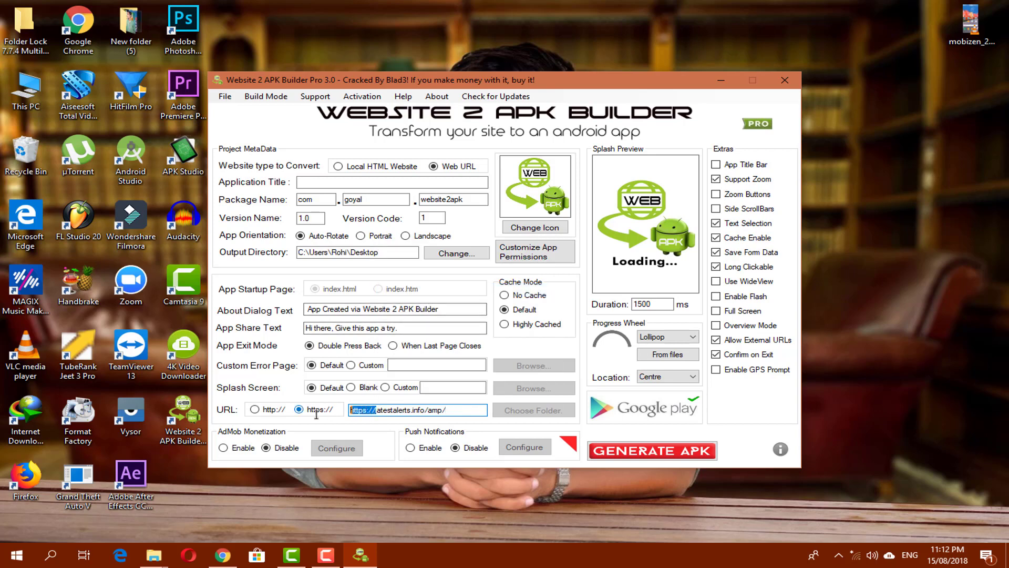
{"action": "key", "text": "Left"}
{"action": "left_click_drag", "start_coordinate": [376, 412], "coordinate": [324, 417]}
{"action": "key", "text": "BackSpace"}
{"action": "left_click", "coordinate": [441, 411]}
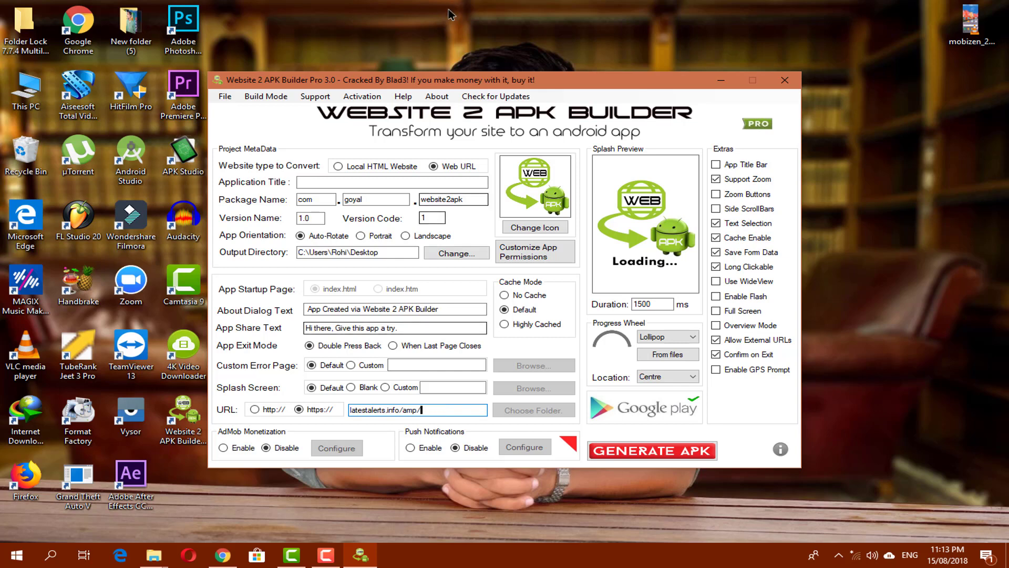
Set the application title to "Latest Alerts"
{"action": "left_click", "coordinate": [323, 219]}
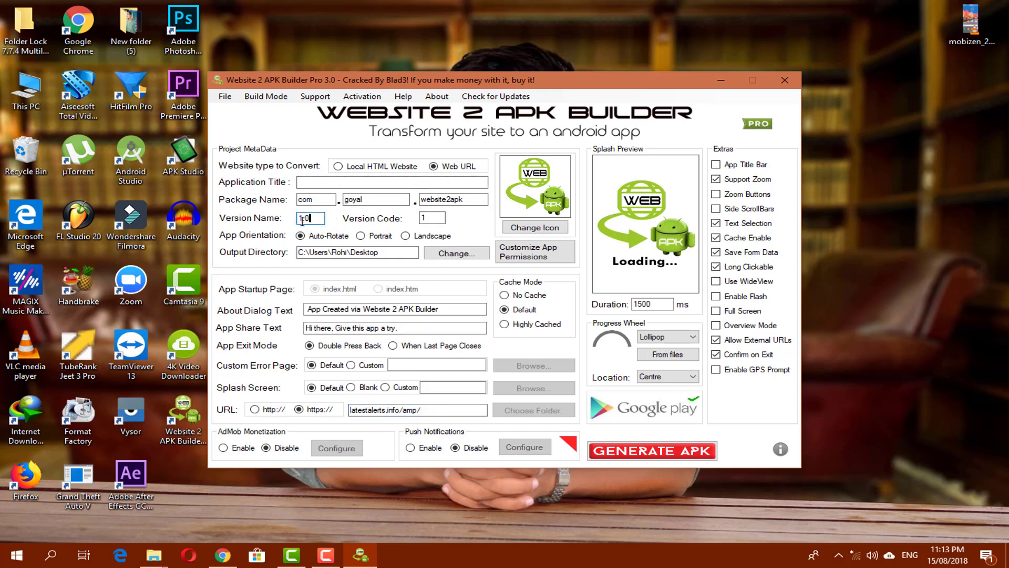
{"action": "left_click", "coordinate": [314, 184]}
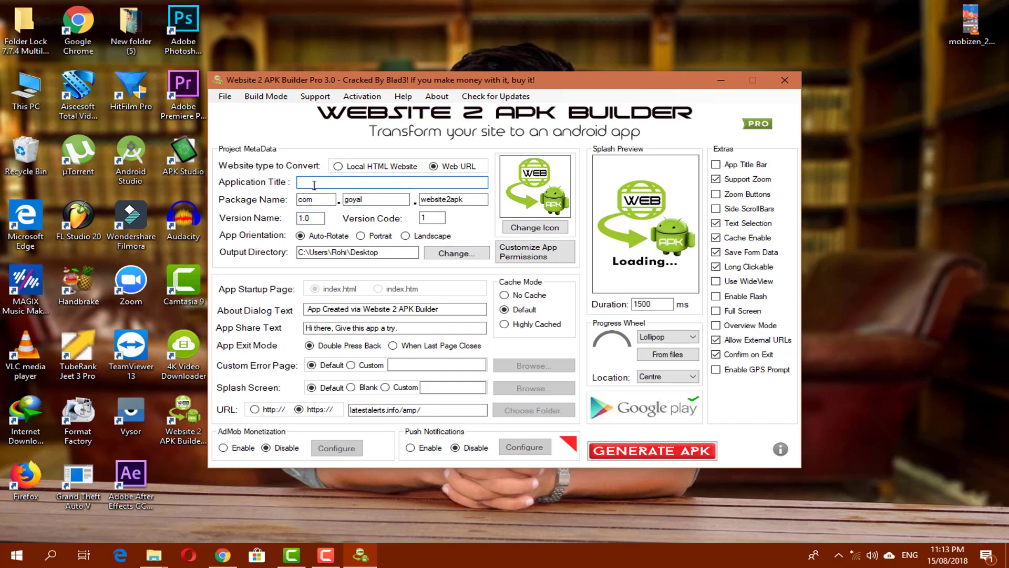
{"action": "type", "text": "Latest Alerts"}
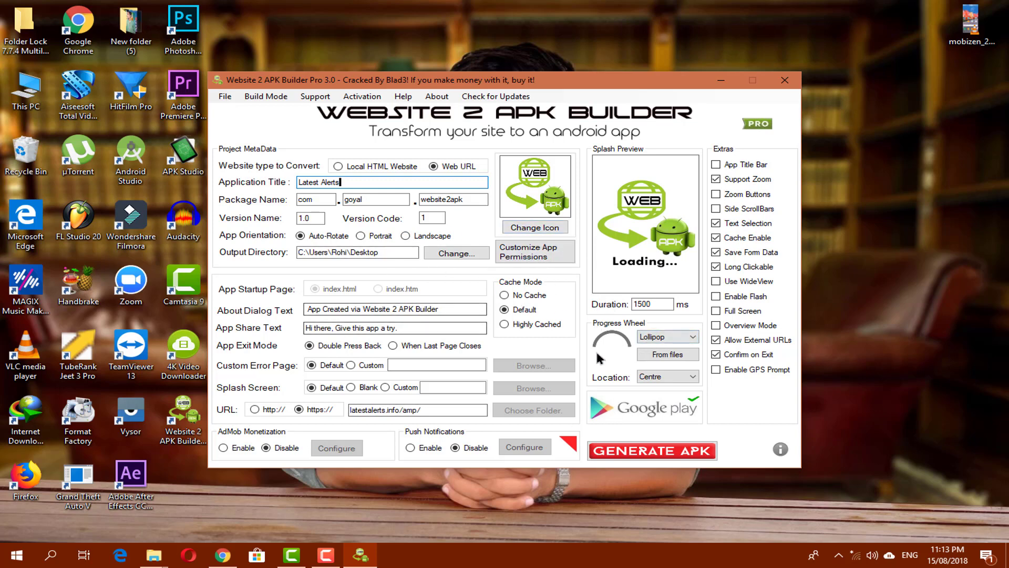
{"action": "left_click_drag", "start_coordinate": [445, 307], "coordinate": [219, 317]}
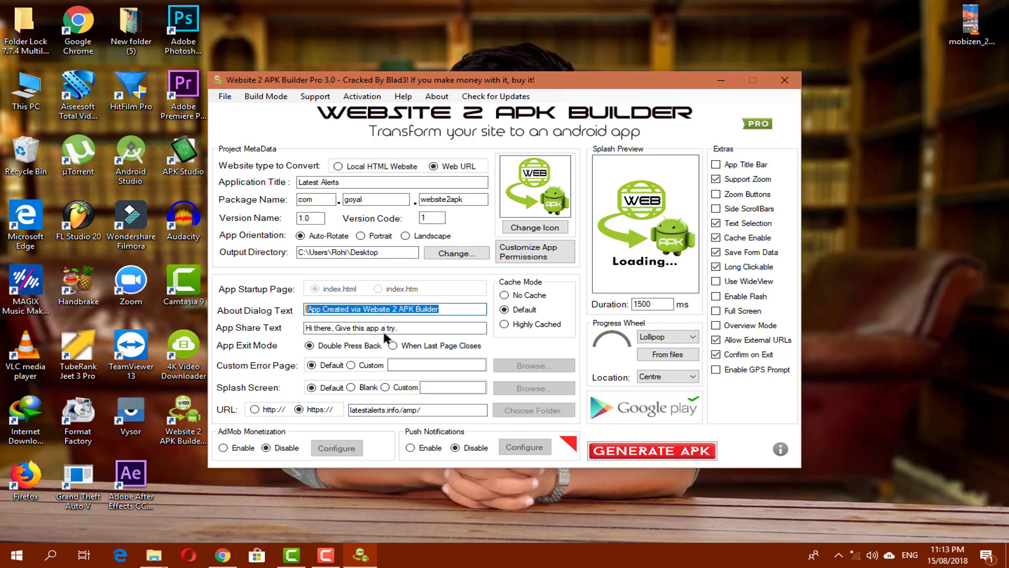
{"action": "double_click", "coordinate": [420, 329]}
{"action": "left_click", "coordinate": [420, 328]}
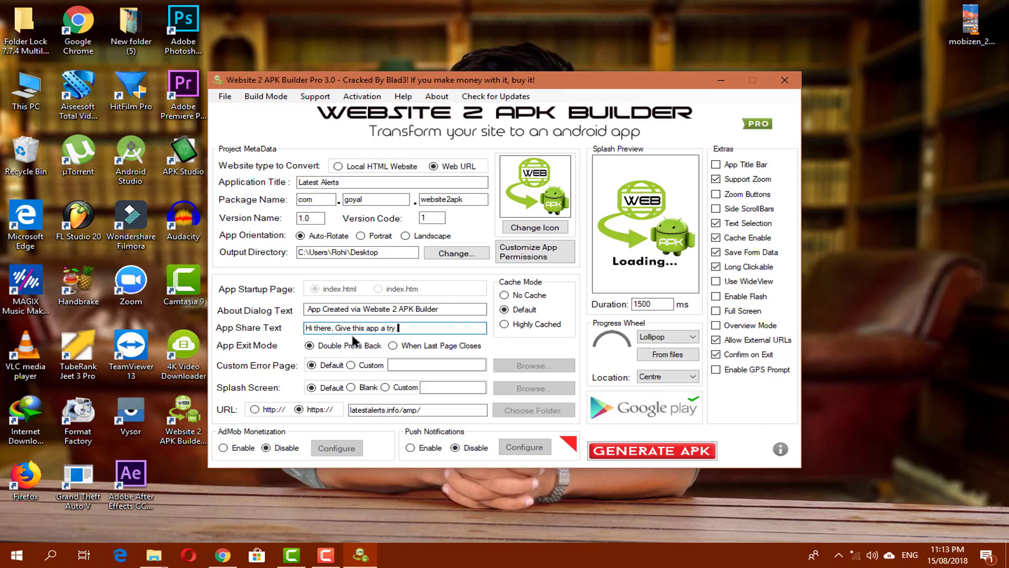
Try the Blank splash screen and switch back to the Default one
{"action": "left_click", "coordinate": [325, 387]}
{"action": "left_click", "coordinate": [351, 387]}
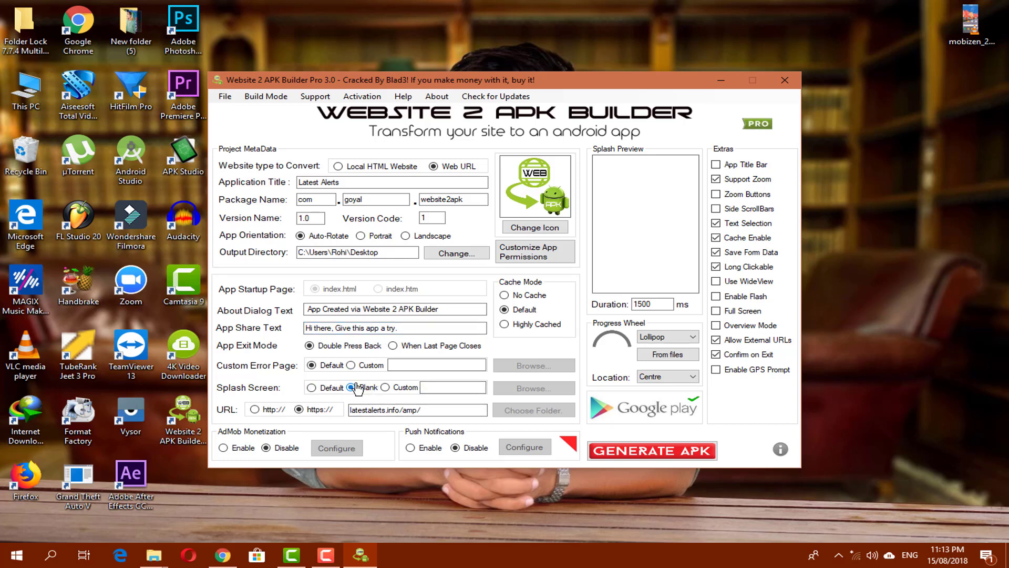
{"action": "left_click", "coordinate": [312, 388]}
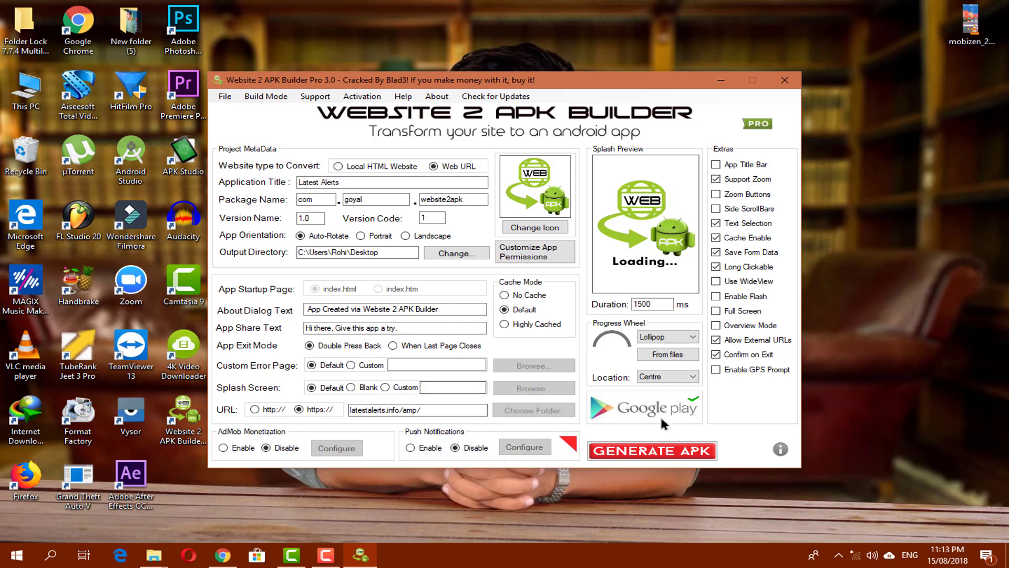
Generate the Latest Alerts APK and finish the build
{"action": "left_click", "coordinate": [642, 455]}
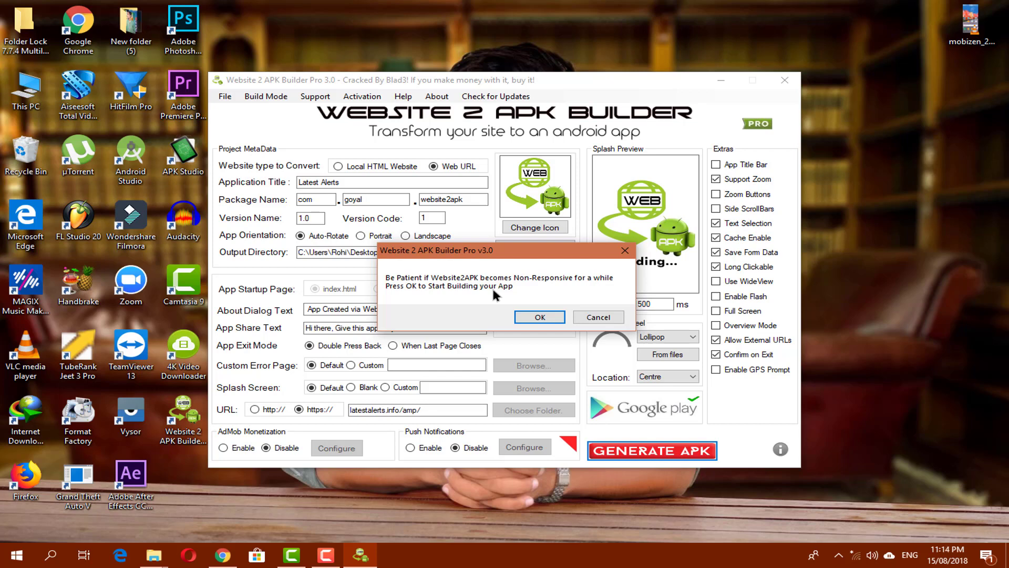
{"action": "left_click", "coordinate": [541, 315]}
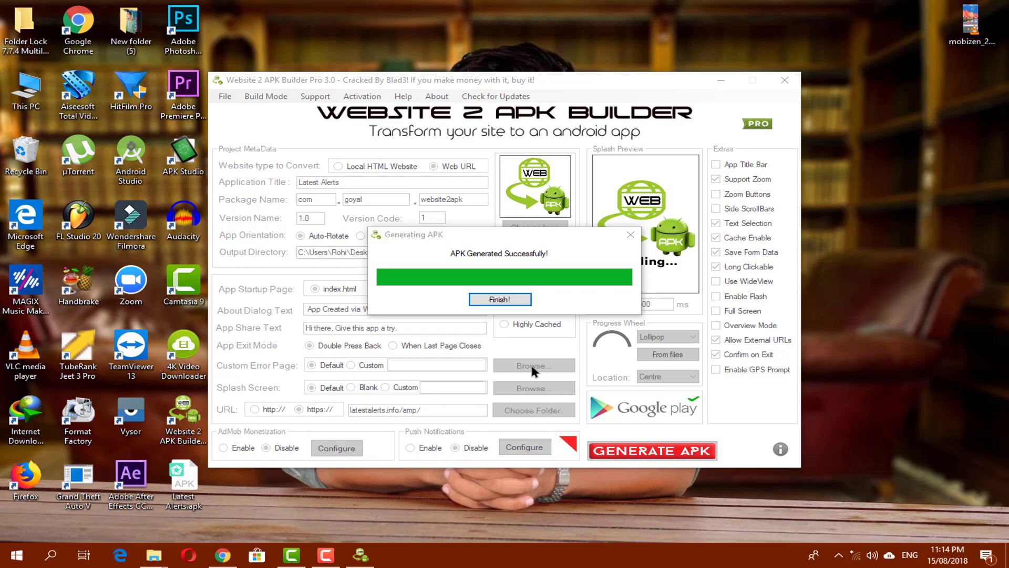
{"action": "left_click", "coordinate": [506, 301]}
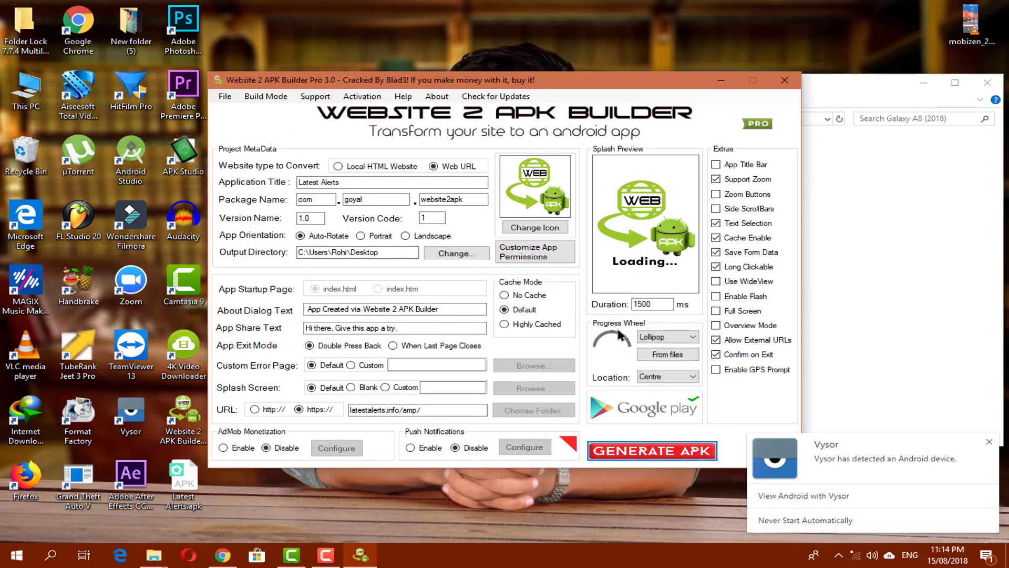
Mirror the connected Android phone with Vysor and minimize the other open windows
{"action": "left_click", "coordinate": [924, 84]}
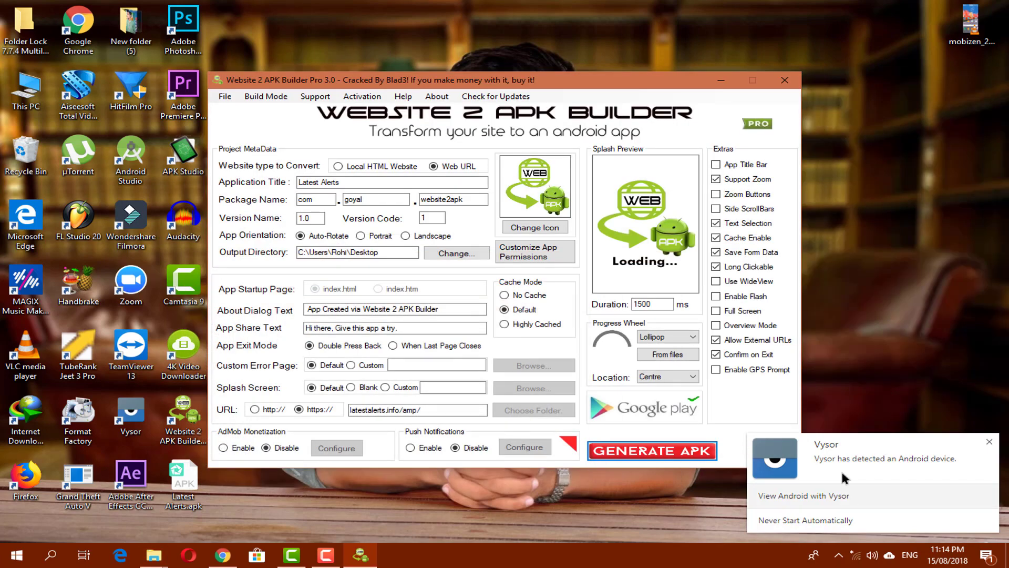
{"action": "left_click", "coordinate": [806, 495]}
{"action": "left_click", "coordinate": [719, 80]}
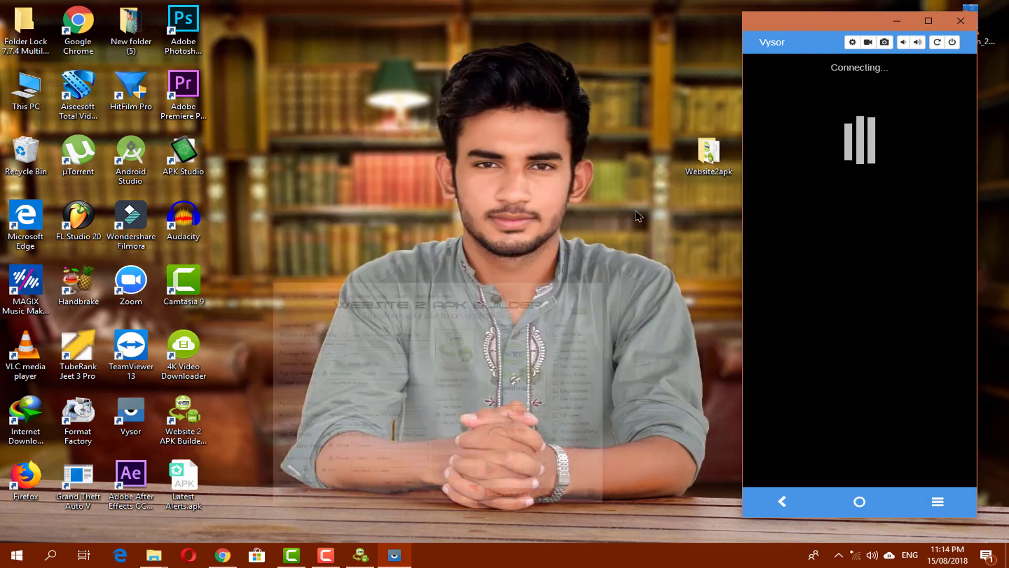
Send Latest Alerts.apk from the desktop to the Galaxy A8 (2018) phone
{"action": "left_click", "coordinate": [183, 481]}
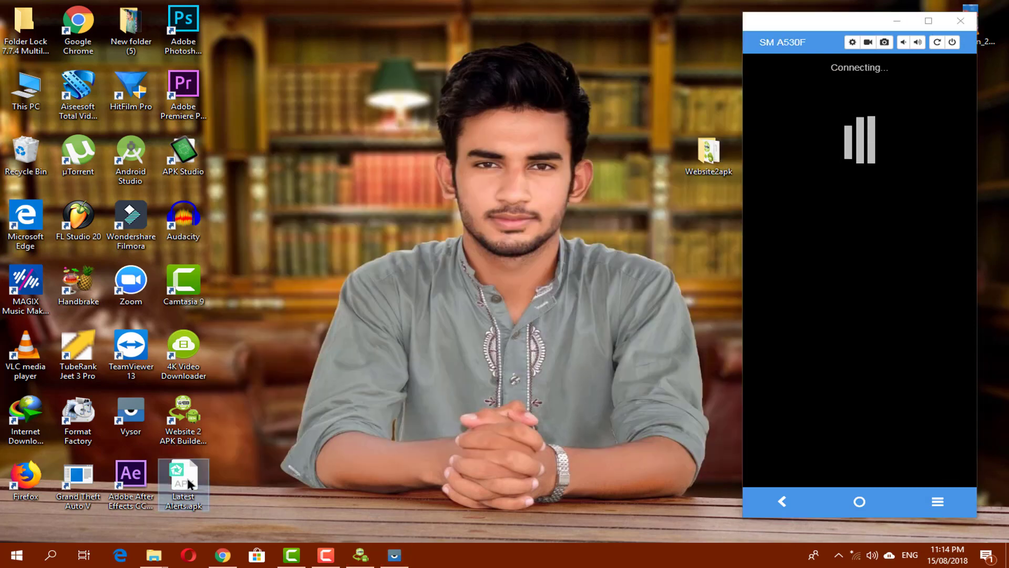
{"action": "right_click", "coordinate": [189, 479]}
{"action": "mouse_move", "coordinate": [383, 373]}
{"action": "left_click", "coordinate": [465, 485]}
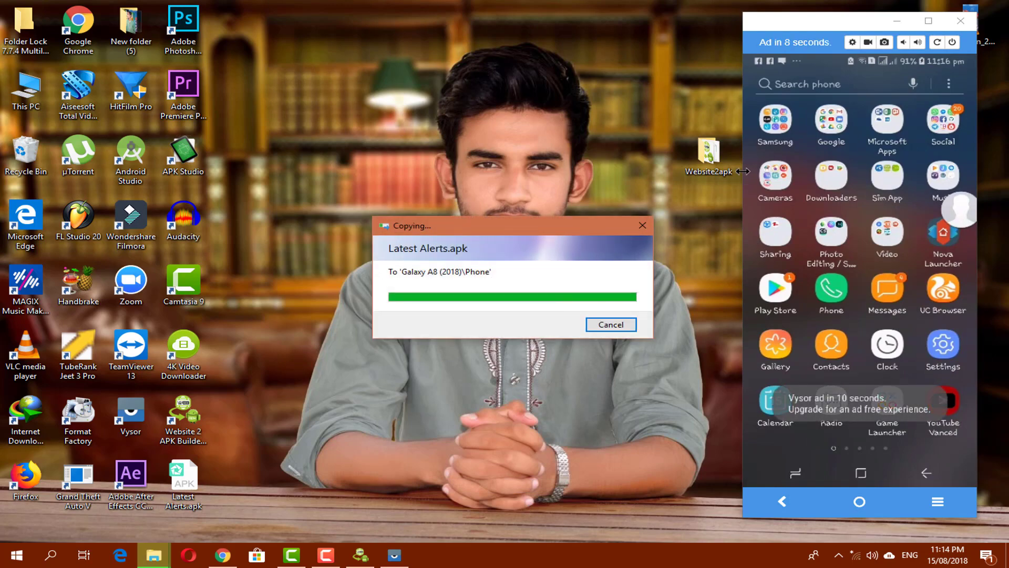
Locate Latest Alerts.apk in the phone's My Files app and open it from the recent files for installation
{"action": "left_click", "coordinate": [782, 126]}
{"action": "left_click", "coordinate": [794, 192]}
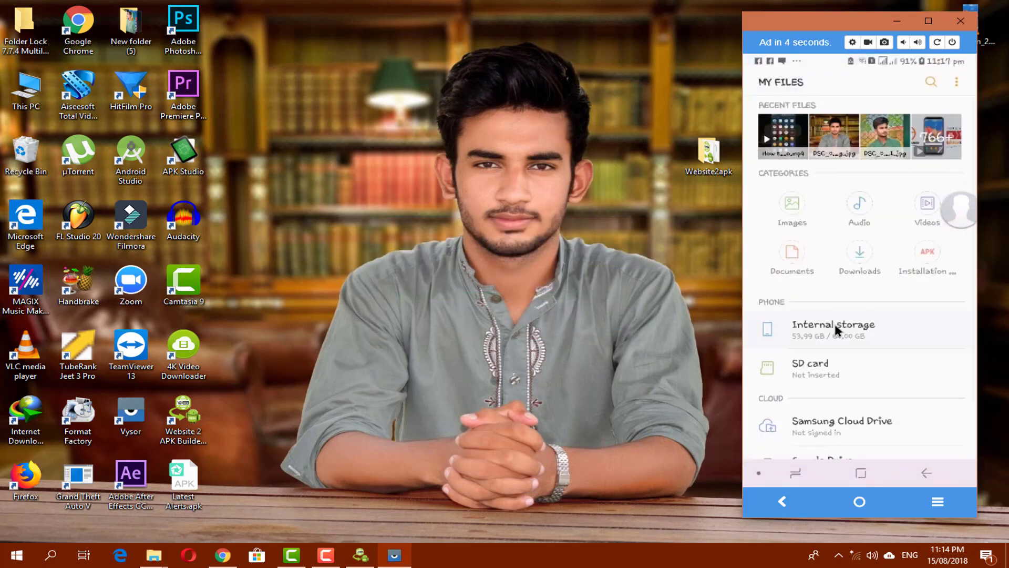
{"action": "left_click", "coordinate": [836, 329]}
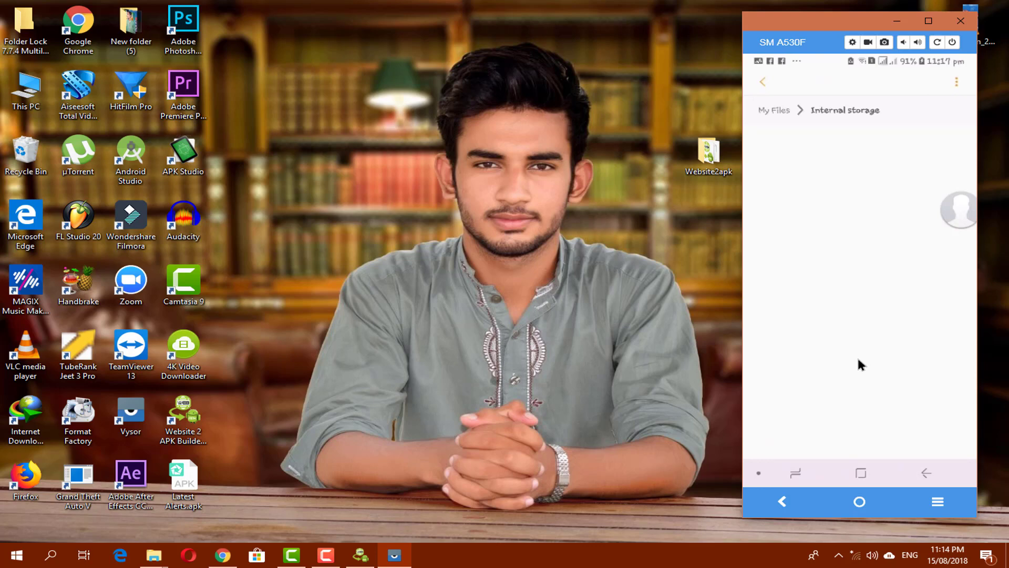
{"action": "left_click", "coordinate": [784, 114]}
{"action": "left_click", "coordinate": [803, 199]}
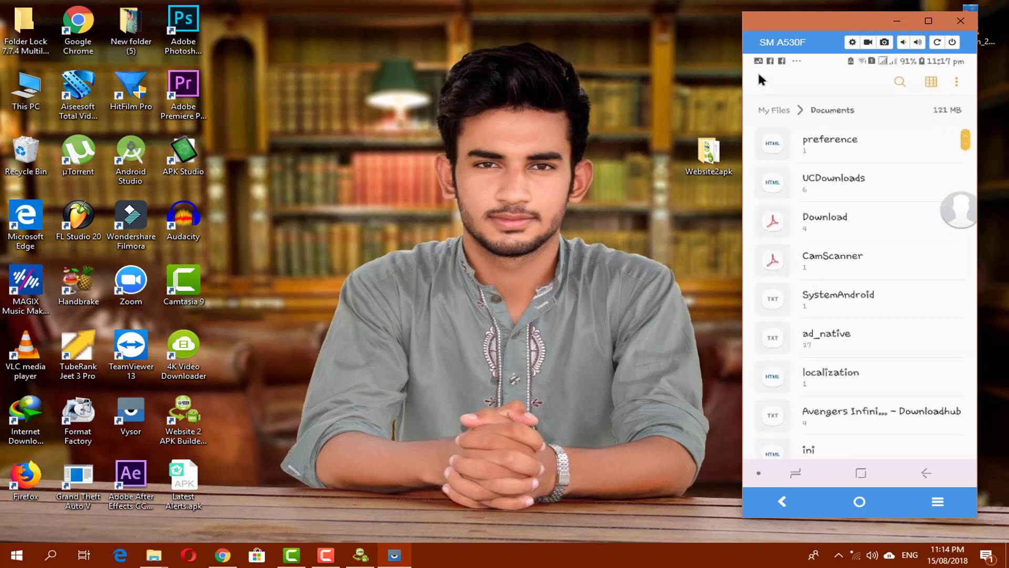
{"action": "left_click", "coordinate": [759, 79]}
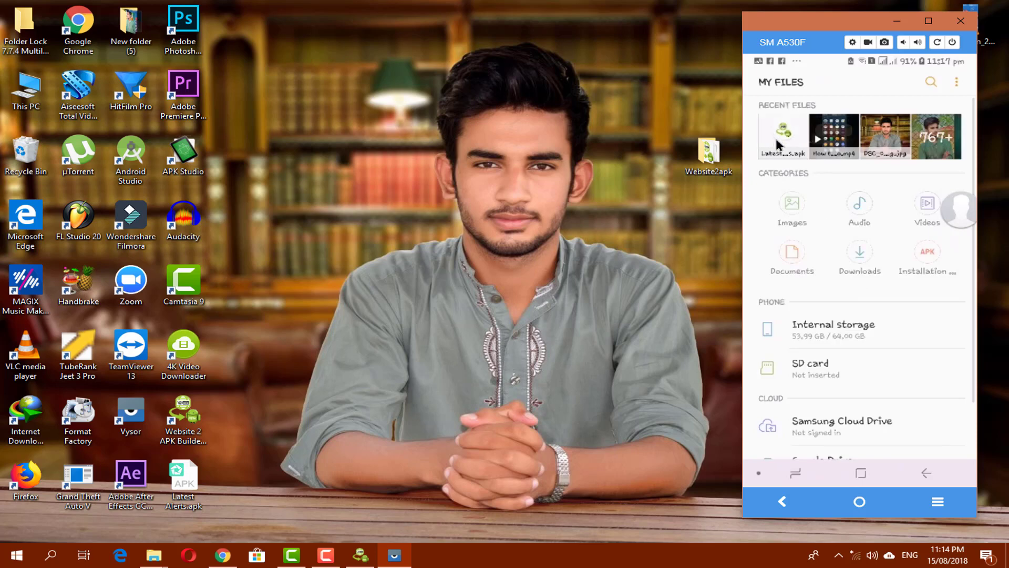
{"action": "left_click", "coordinate": [777, 141]}
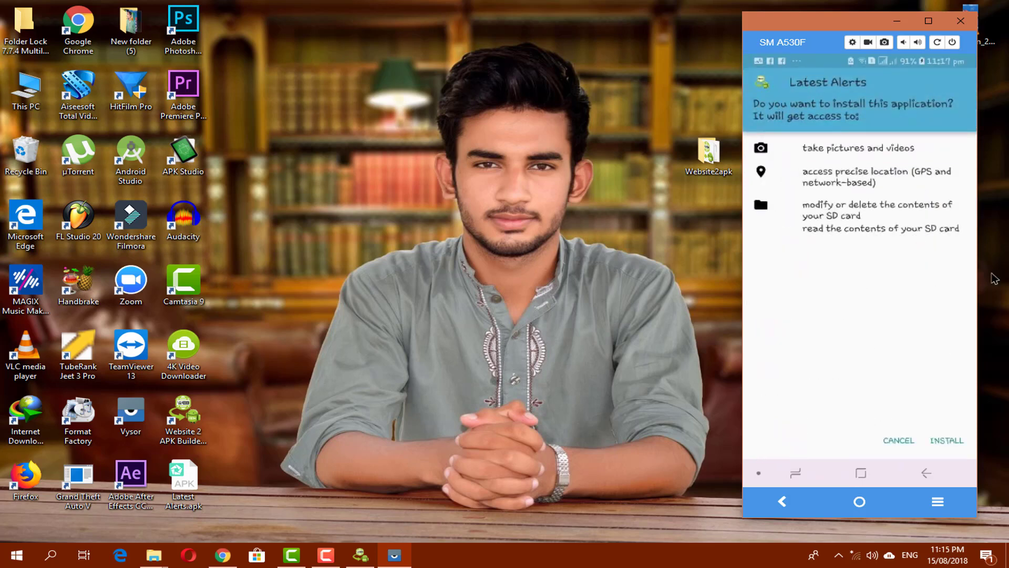
Install the Latest Alerts app on the phone and launch it from the installer
{"action": "left_click", "coordinate": [947, 441]}
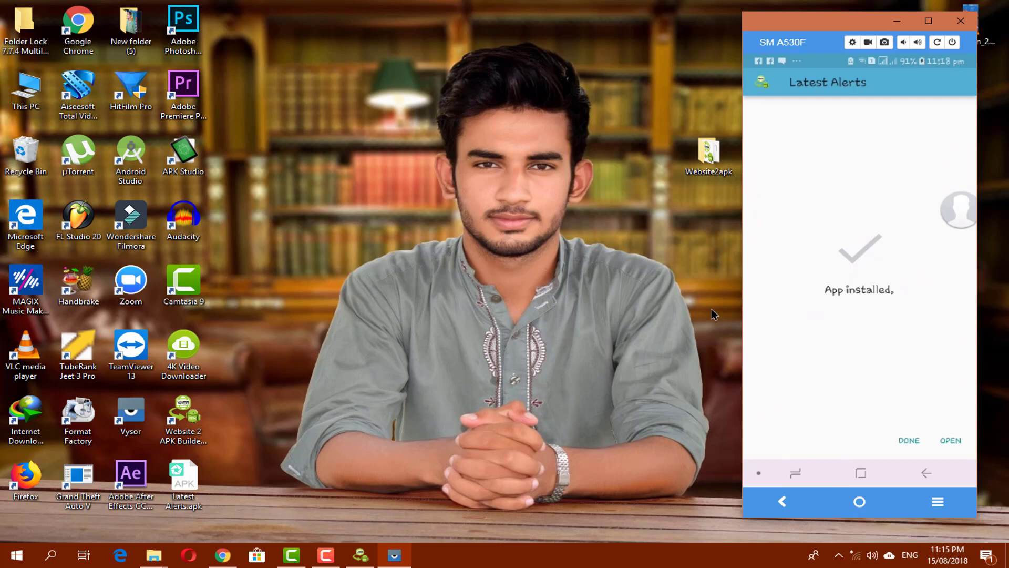
{"action": "left_click", "coordinate": [945, 441]}
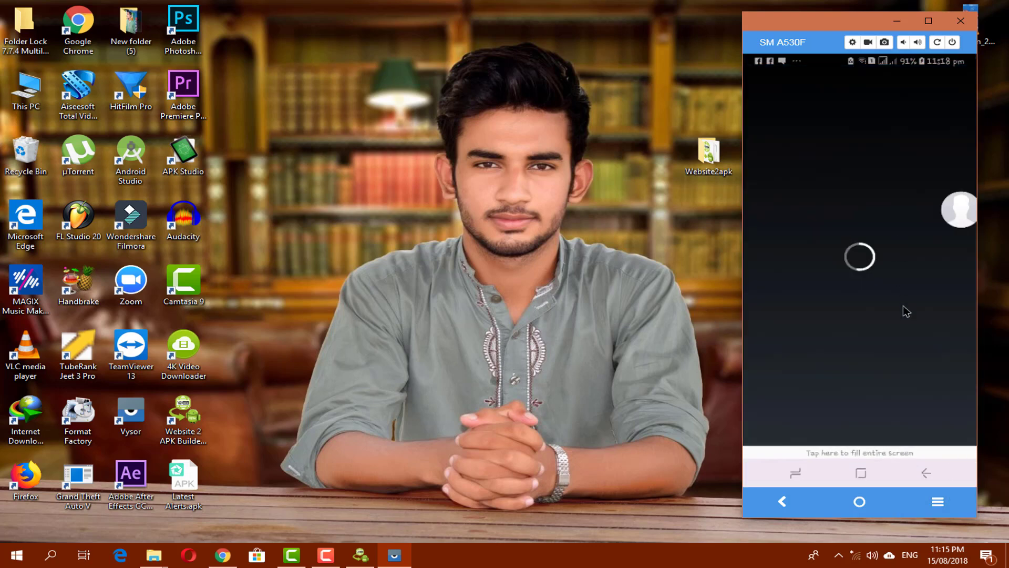
Turn on mobile data in the phone's quick settings and retry loading the Latest Alerts app
{"action": "left_click_drag", "start_coordinate": [837, 57], "coordinate": [850, 197]}
{"action": "left_click_drag", "start_coordinate": [788, 196], "coordinate": [790, 284]}
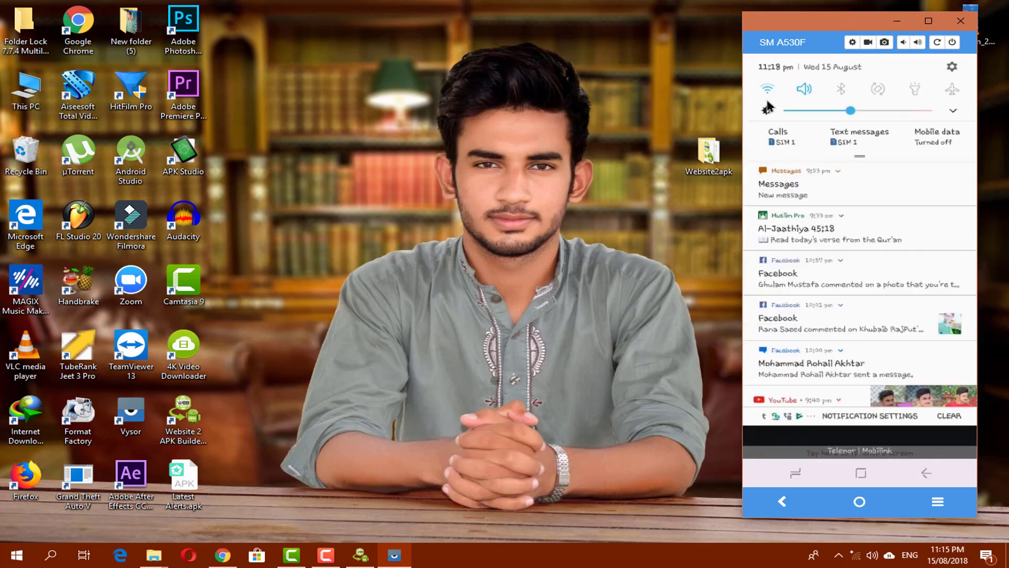
{"action": "left_click_drag", "start_coordinate": [846, 92], "coordinate": [865, 383]}
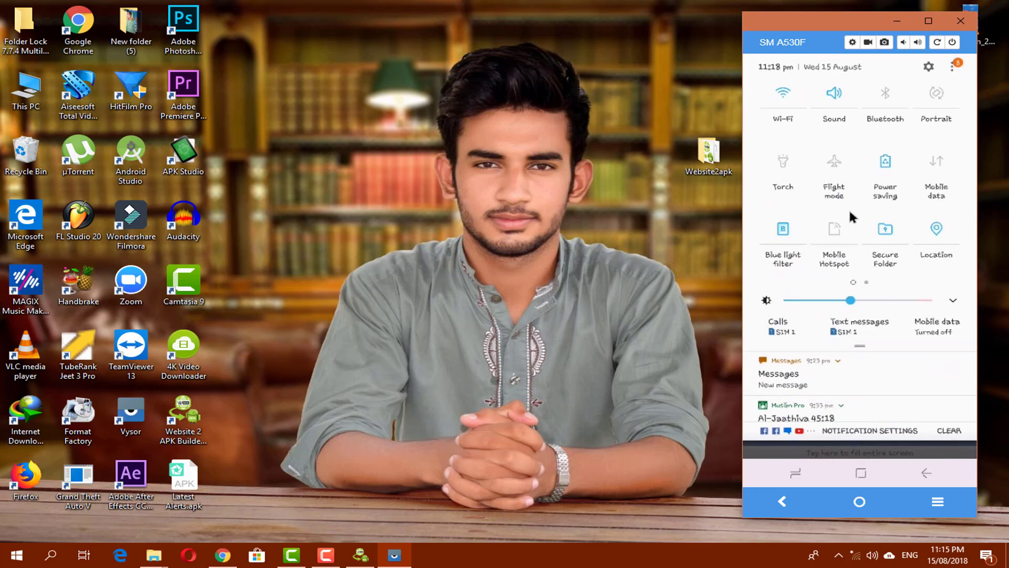
{"action": "left_click", "coordinate": [937, 158]}
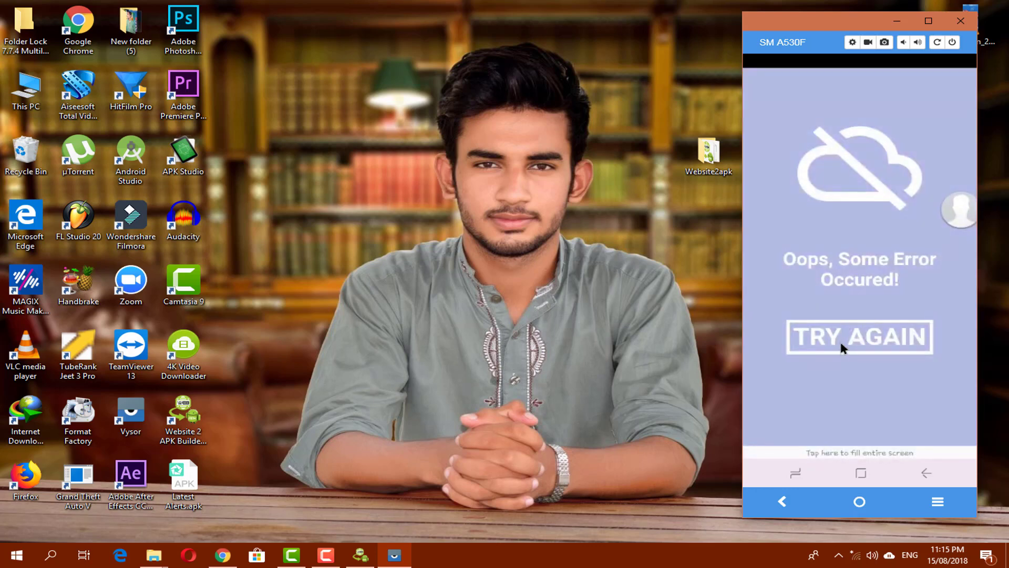
{"action": "left_click", "coordinate": [853, 333]}
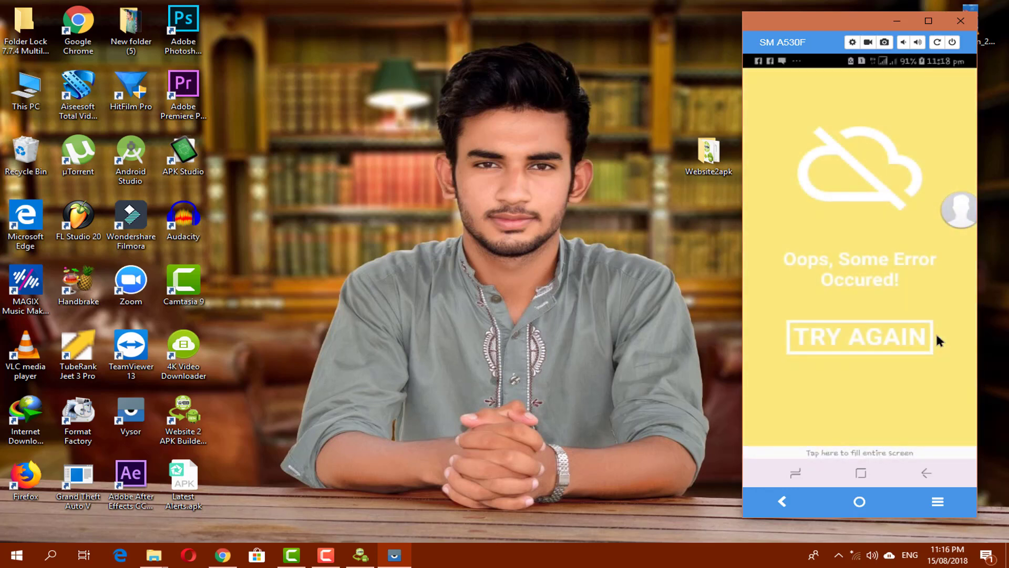
{"action": "left_click", "coordinate": [874, 334]}
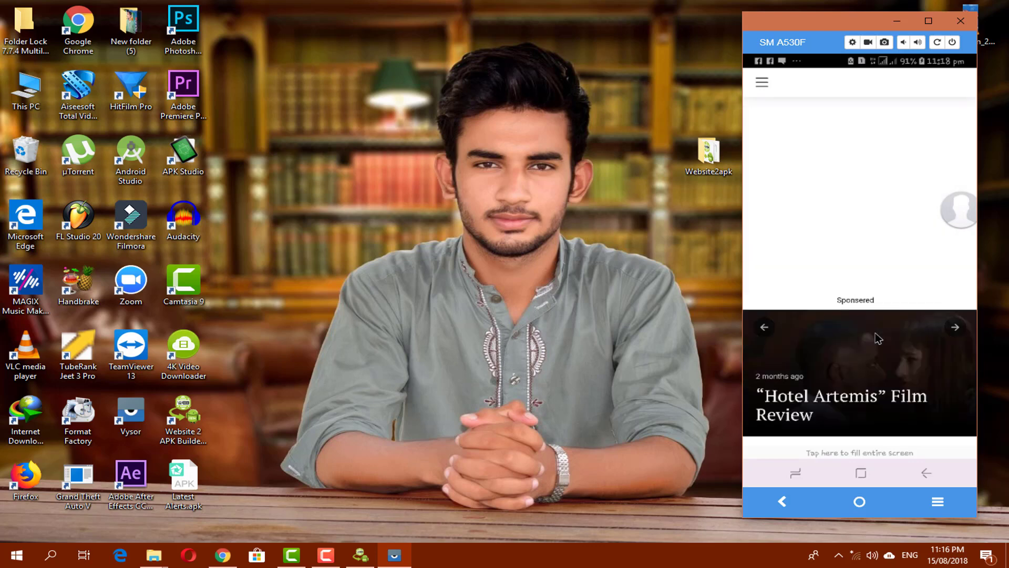
Look through the Latest Alerts app's home page and its navigation menu, closing the menu when done
{"action": "left_click_drag", "start_coordinate": [873, 363], "coordinate": [876, 89]}
{"action": "left_click_drag", "start_coordinate": [872, 368], "coordinate": [879, 207]}
{"action": "left_click_drag", "start_coordinate": [873, 339], "coordinate": [809, 129]}
{"action": "left_click", "coordinate": [762, 78]}
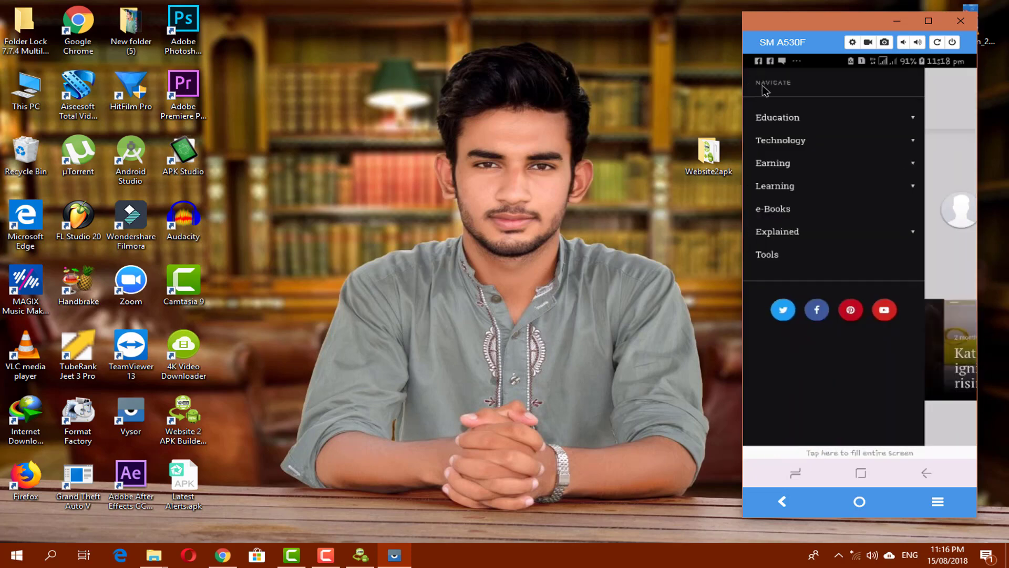
{"action": "left_click", "coordinate": [967, 311]}
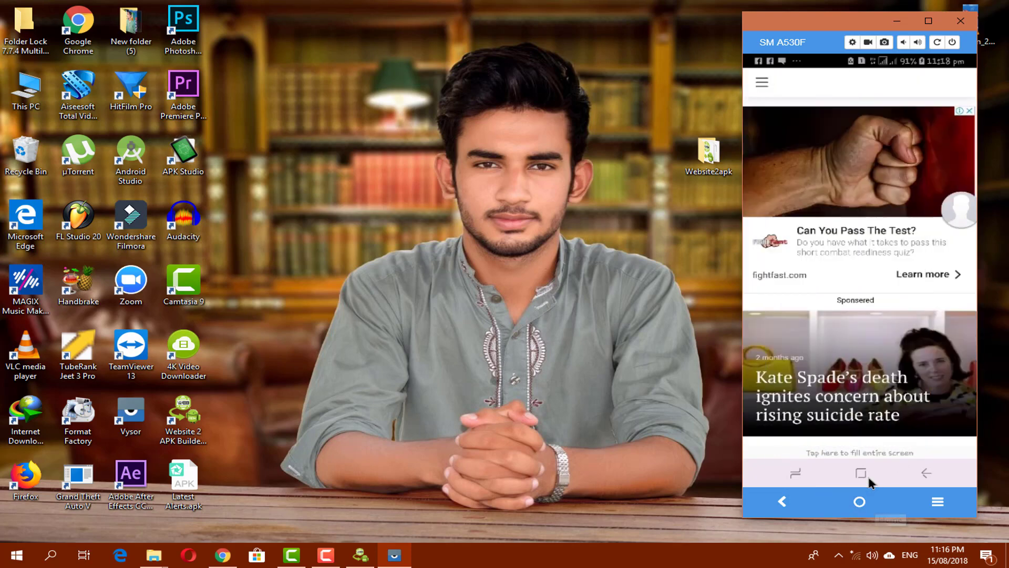
Return to the phone's home screen and bring up the list of installed apps
{"action": "left_click", "coordinate": [860, 502]}
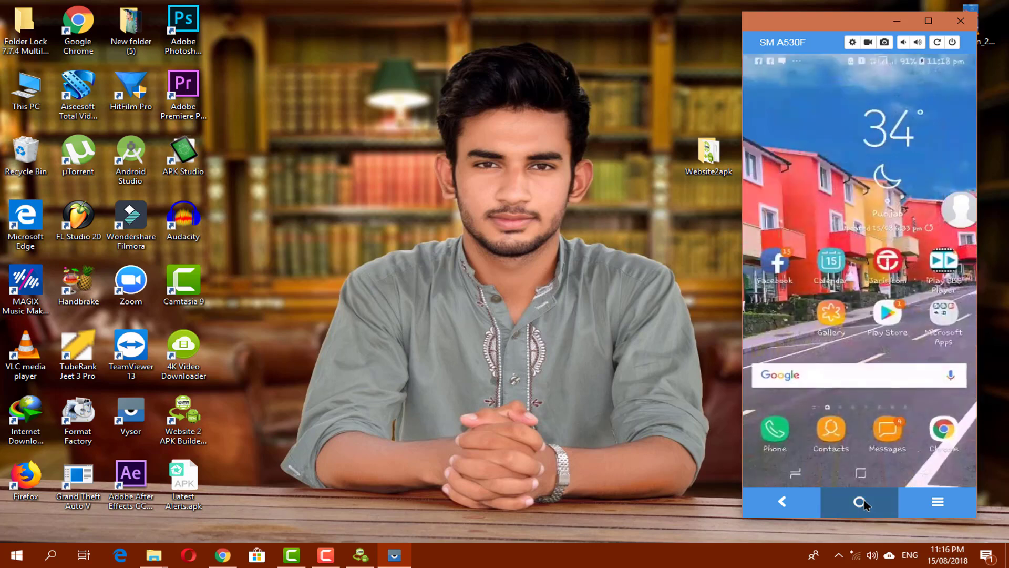
{"action": "left_click_drag", "start_coordinate": [806, 418], "coordinate": [809, 227]}
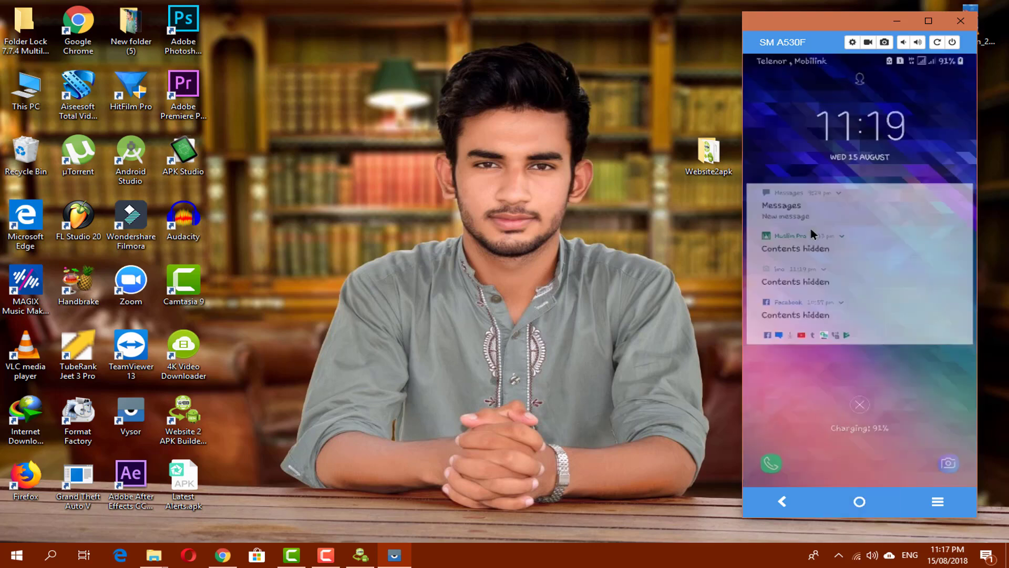